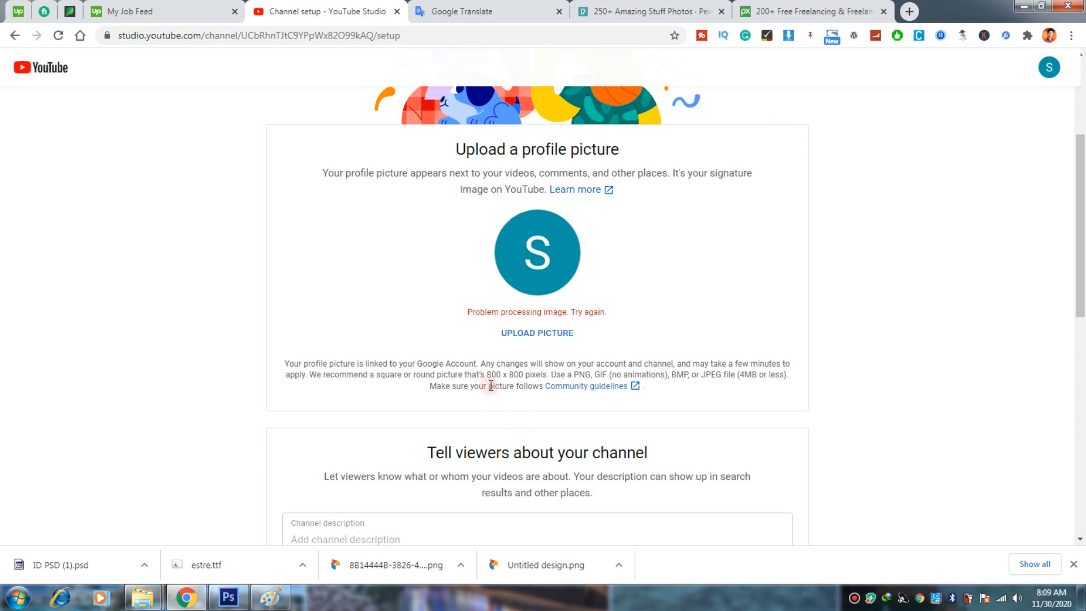
Step: Examine the recommended pixel dimensions and file formats for the channel's profile picture
drag(487, 375, 528, 373)
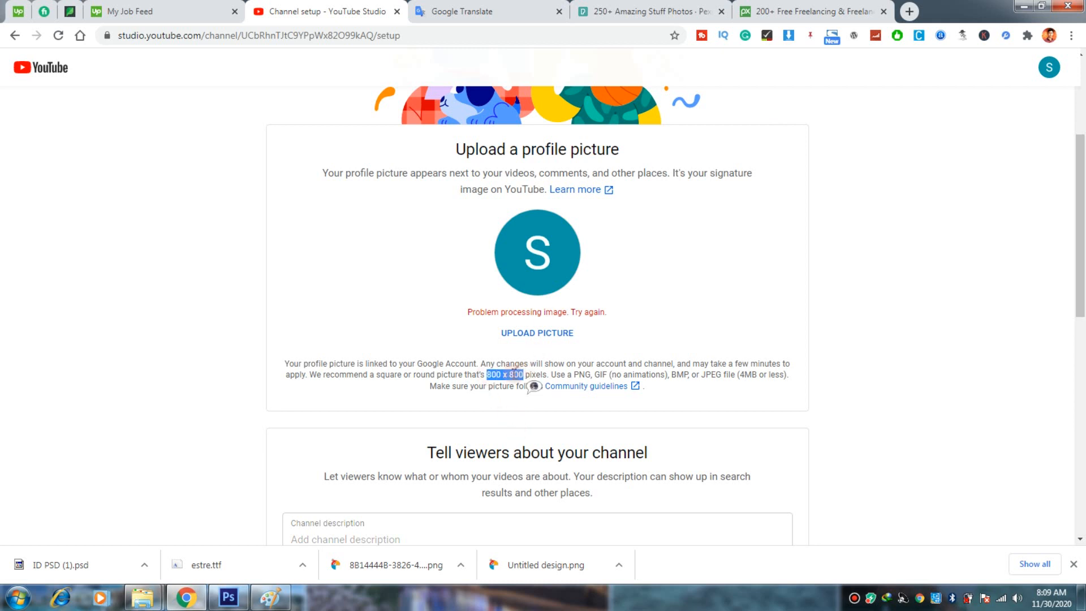
click(517, 373)
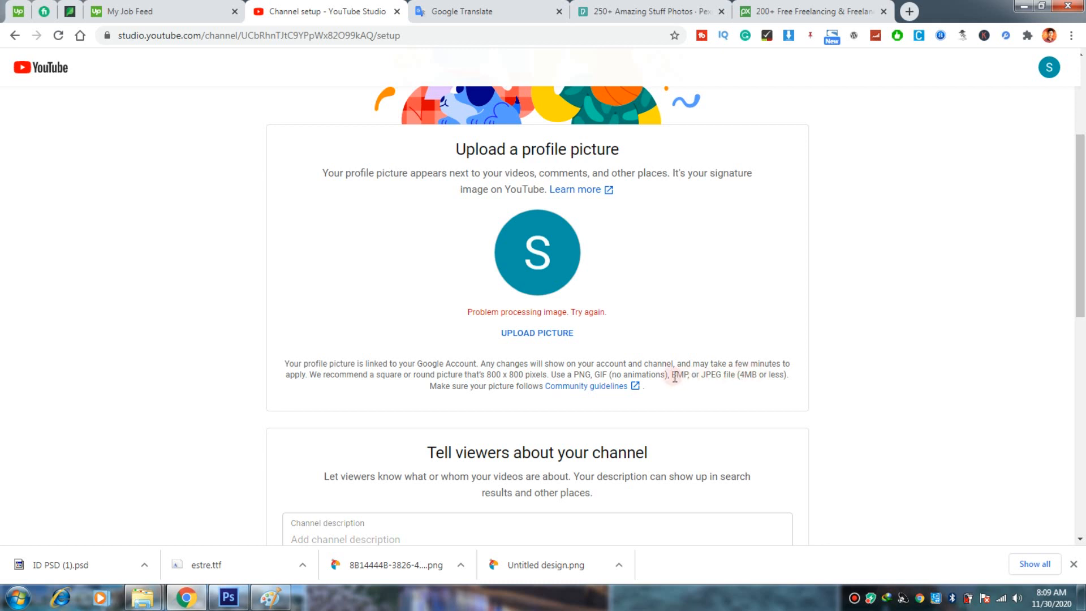
drag(571, 374, 588, 376)
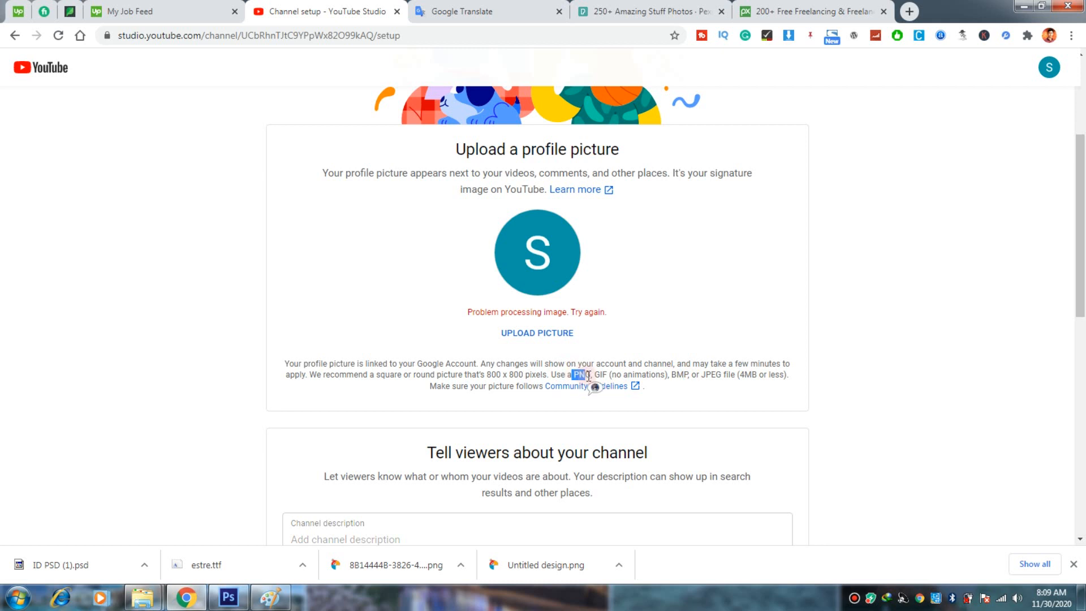
click(596, 377)
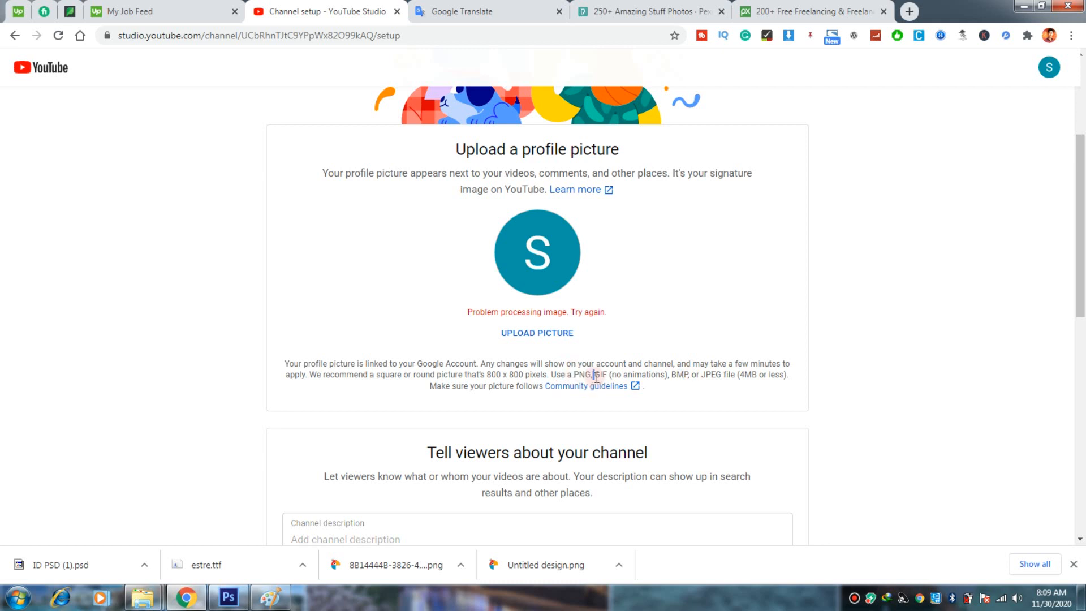
click(534, 364)
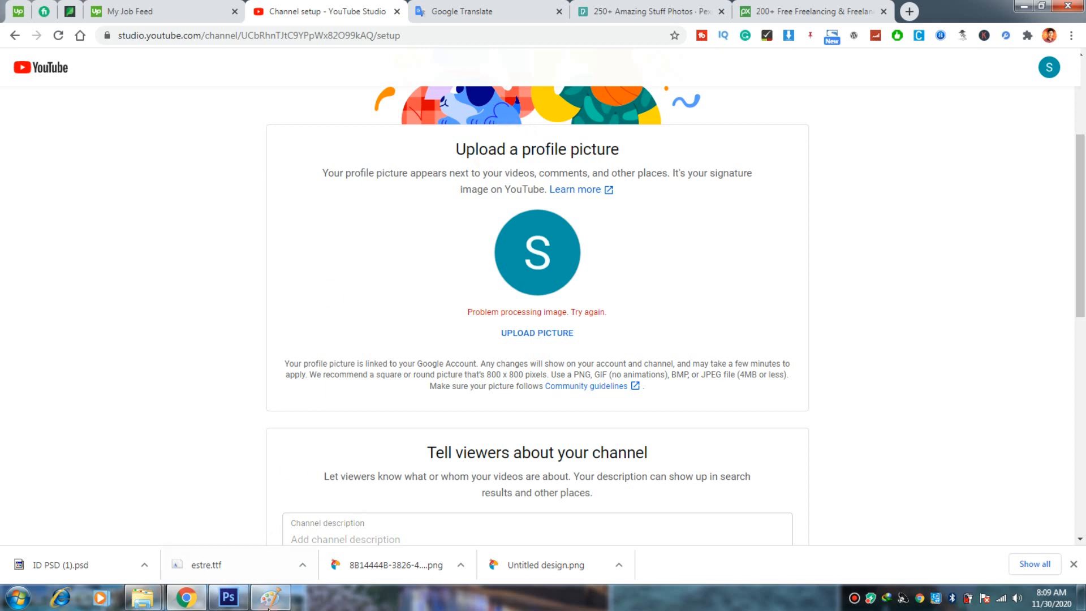
Step: Switch to Photoshop and dismiss the Windows color scheme prompt without changing the scheme
click(230, 602)
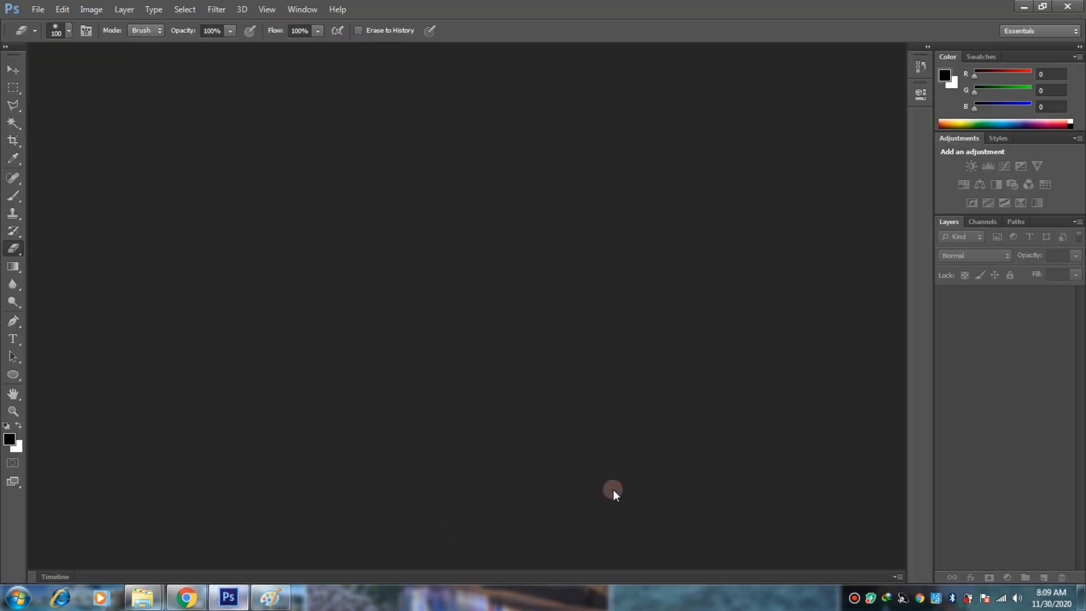
click(33, 11)
click(402, 10)
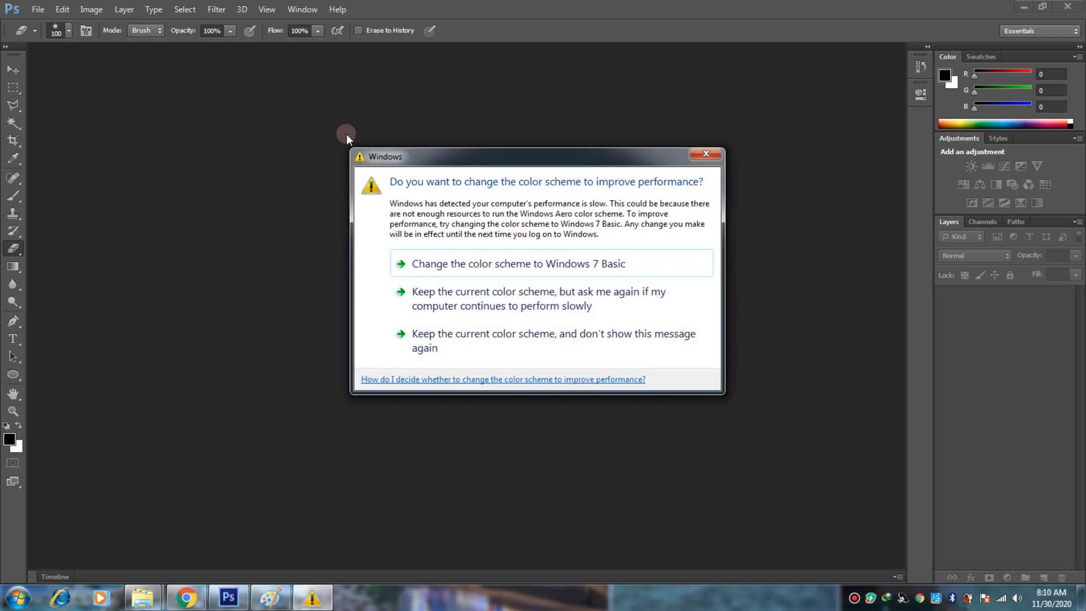
key(Escape)
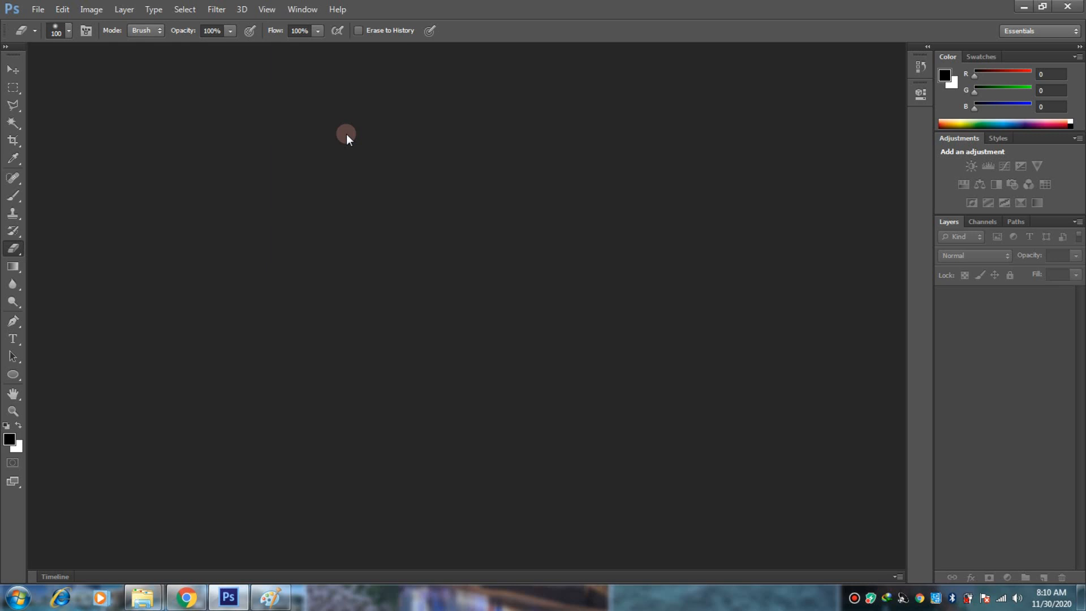
Step: Create a new document 800 pixels wide and 800 pixels high at 300 pixels/inch
click(39, 9)
click(62, 28)
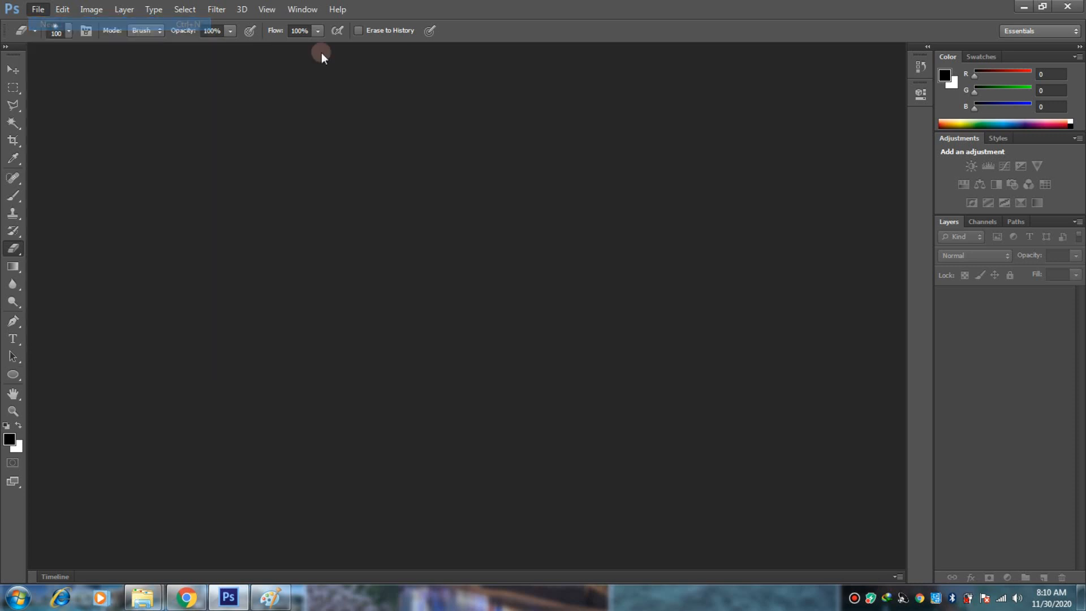
click(503, 202)
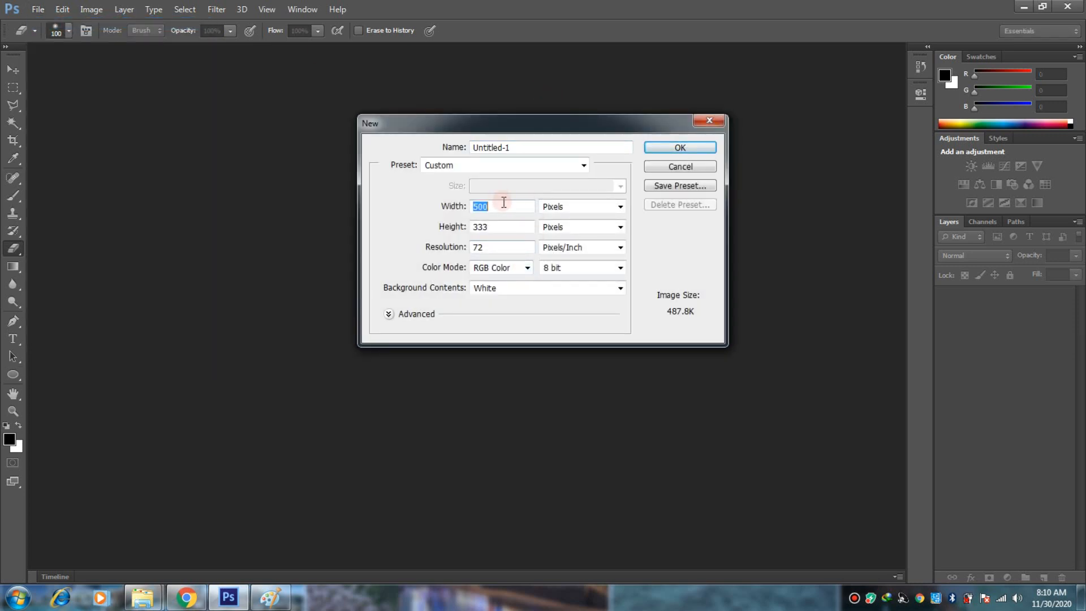
text(8000)
key(BackSpace)
key(Tab)
key(Tab)
text(800)
key(Tab)
key(Tab)
text(3)
key(Return)
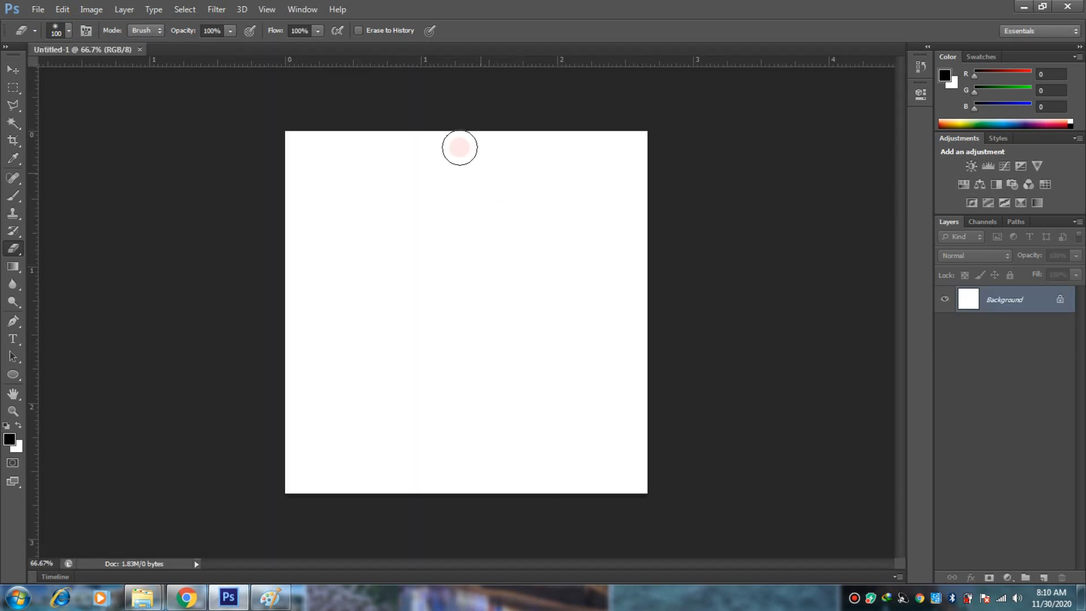
Step: Fit the blank canvas within the view and activate the Move tool
key(z)
click(370, 30)
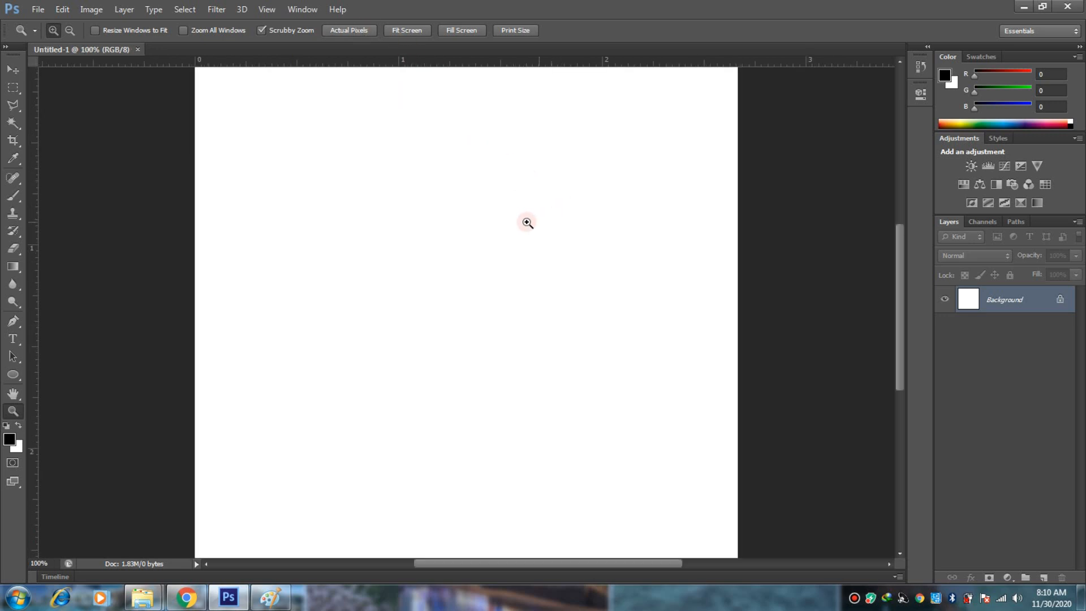
scroll(504, 270, down, 5)
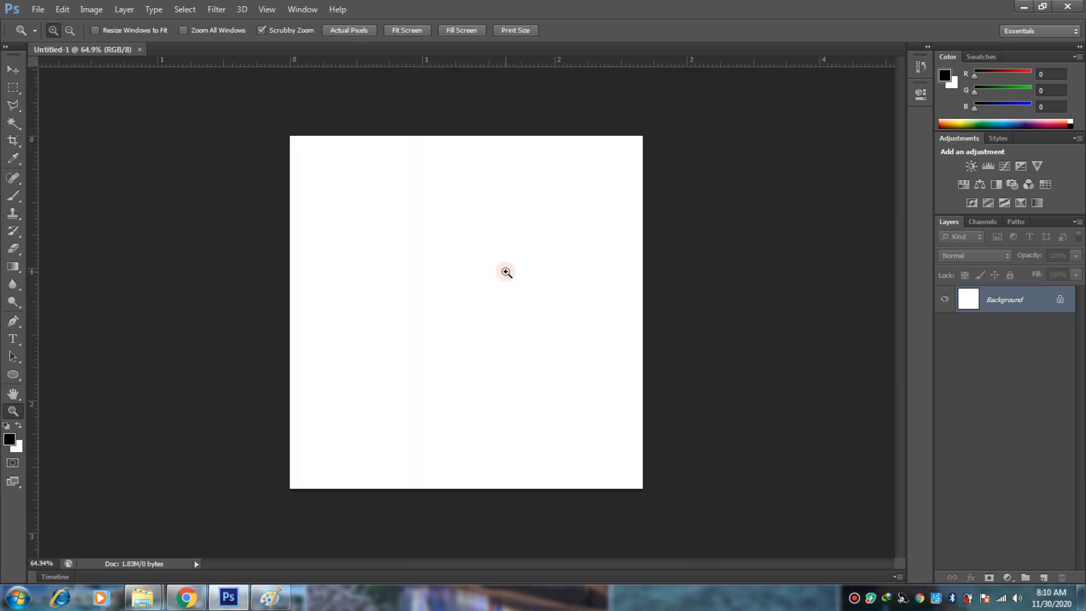
key(v)
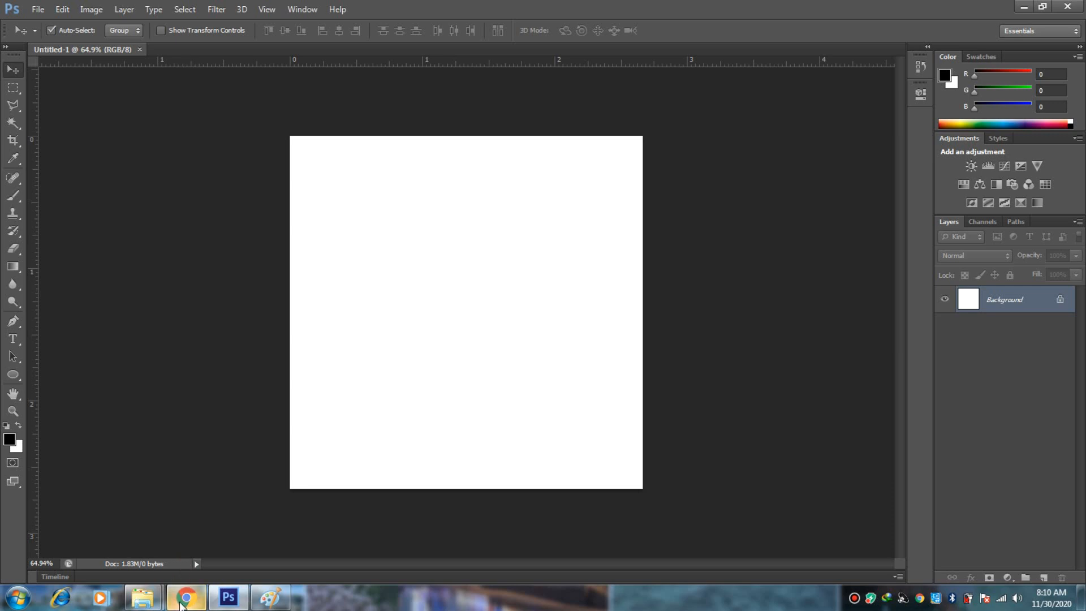
Step: Switch to Chrome and open the Man Adult Businessman illustration from Pixabay's freelancing results
click(186, 597)
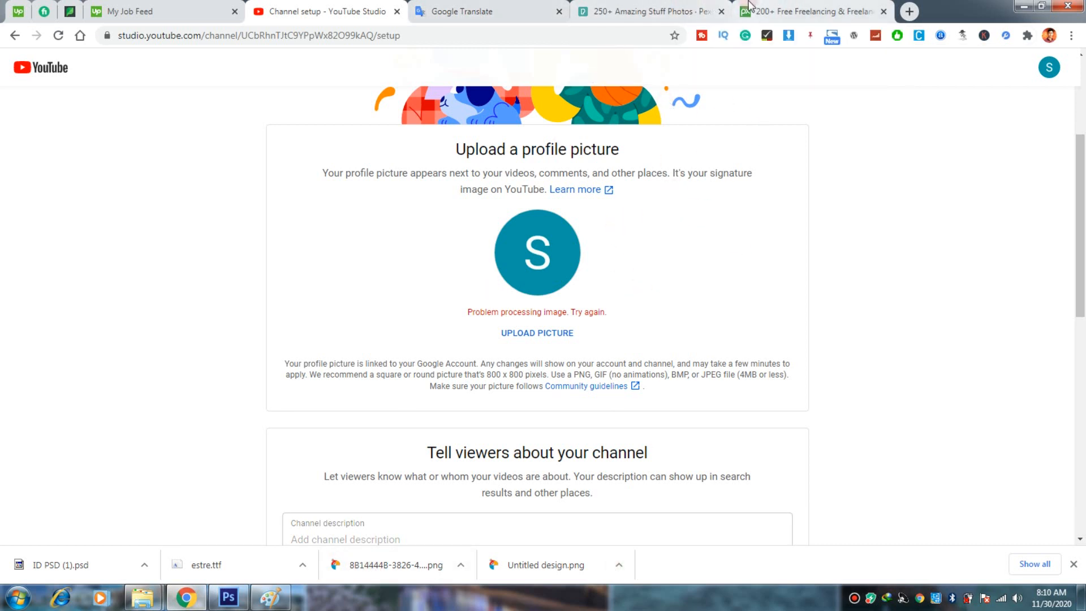
click(839, 6)
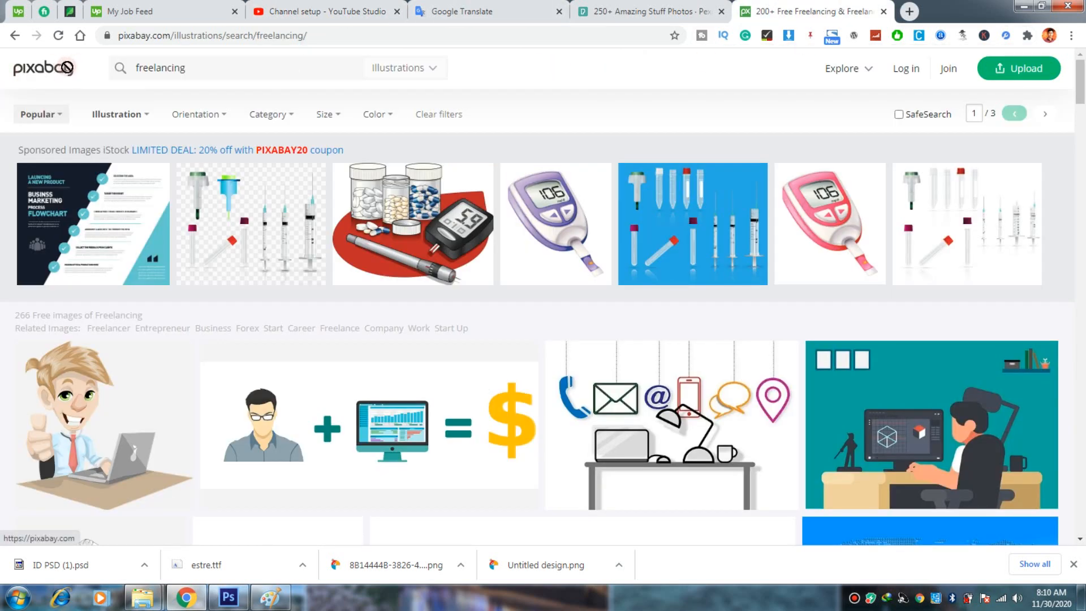
click(625, 12)
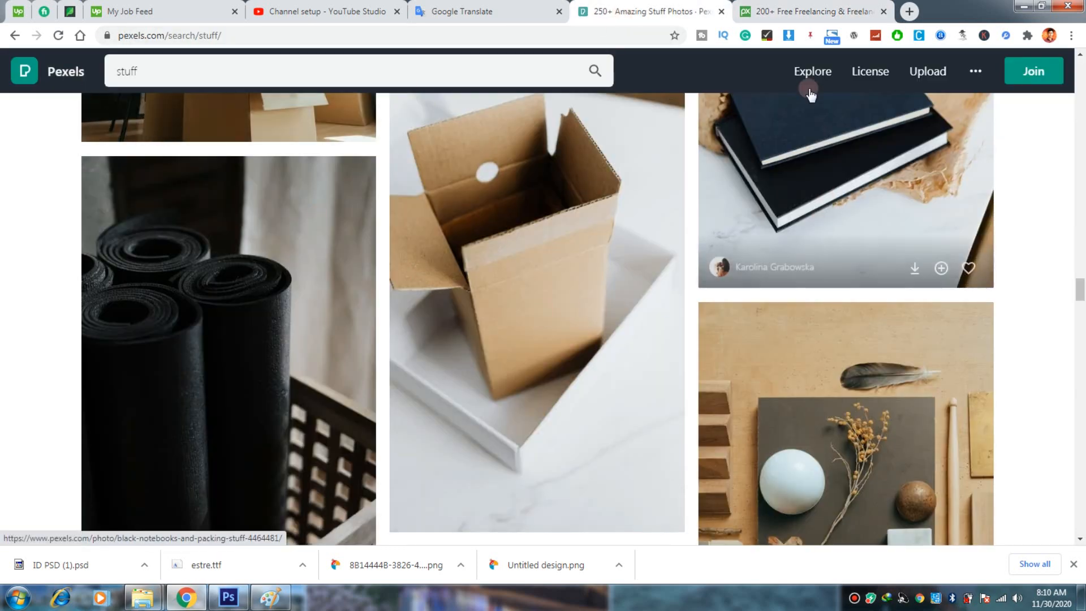
click(774, 6)
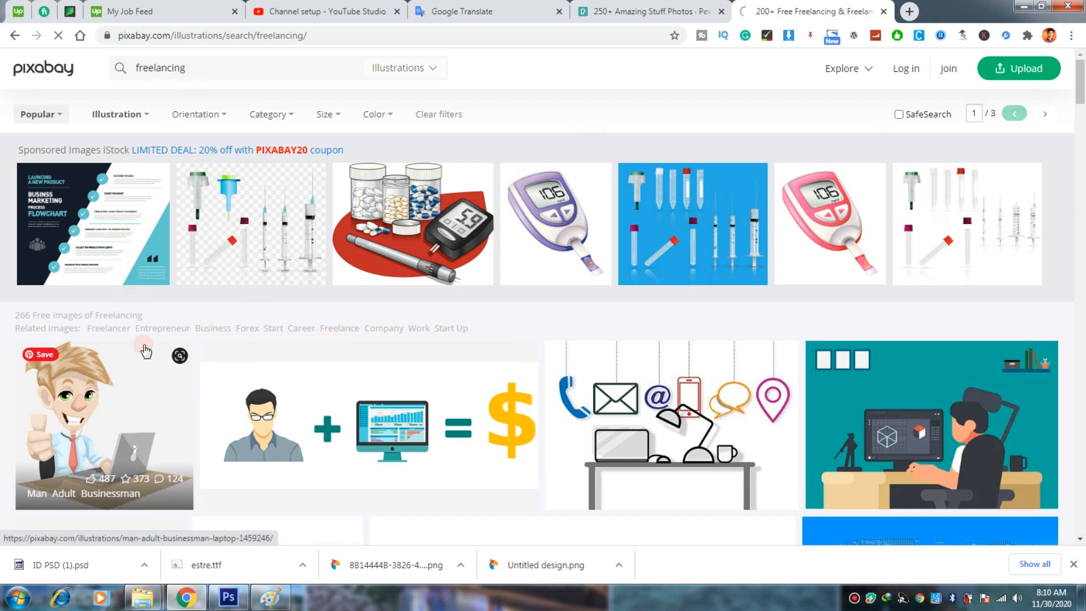
click(131, 399)
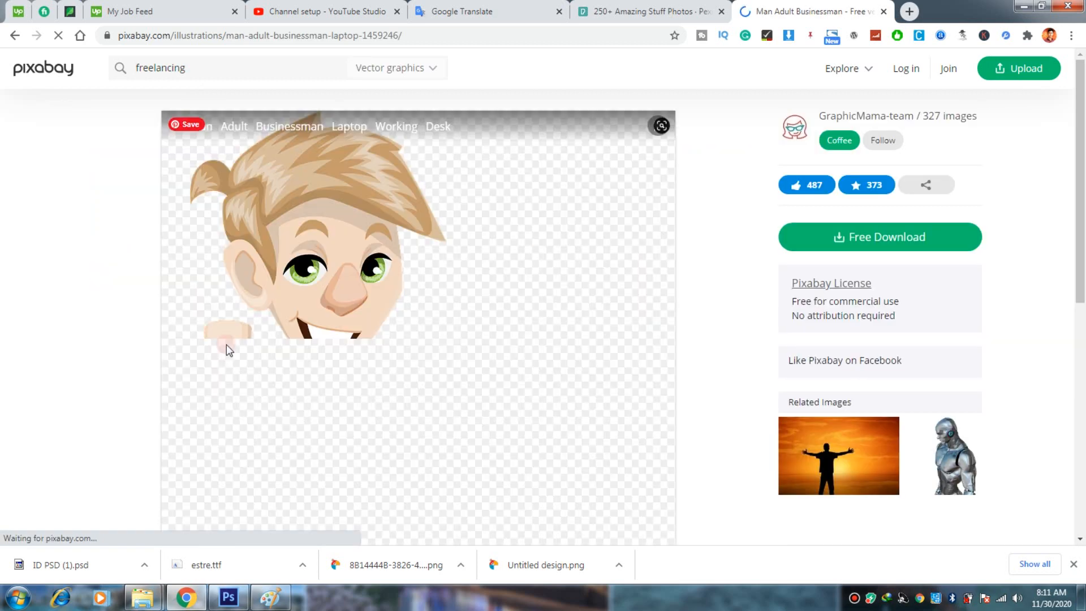
Step: Download the businessman illustration as a 640×608 PNG
scroll(107, 291, down, 4)
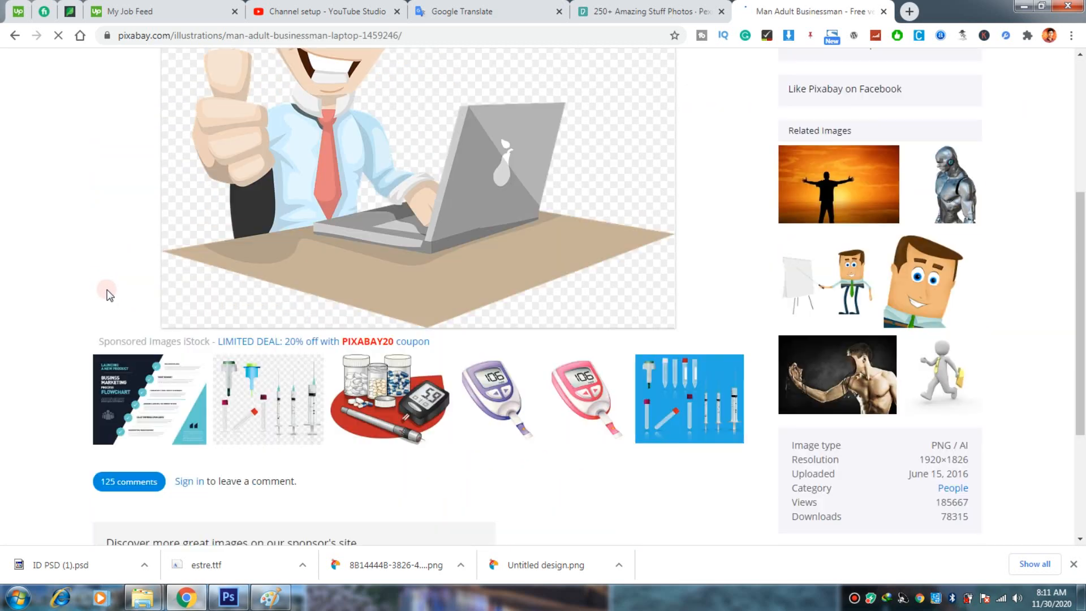
scroll(124, 290, up, 2)
click(880, 102)
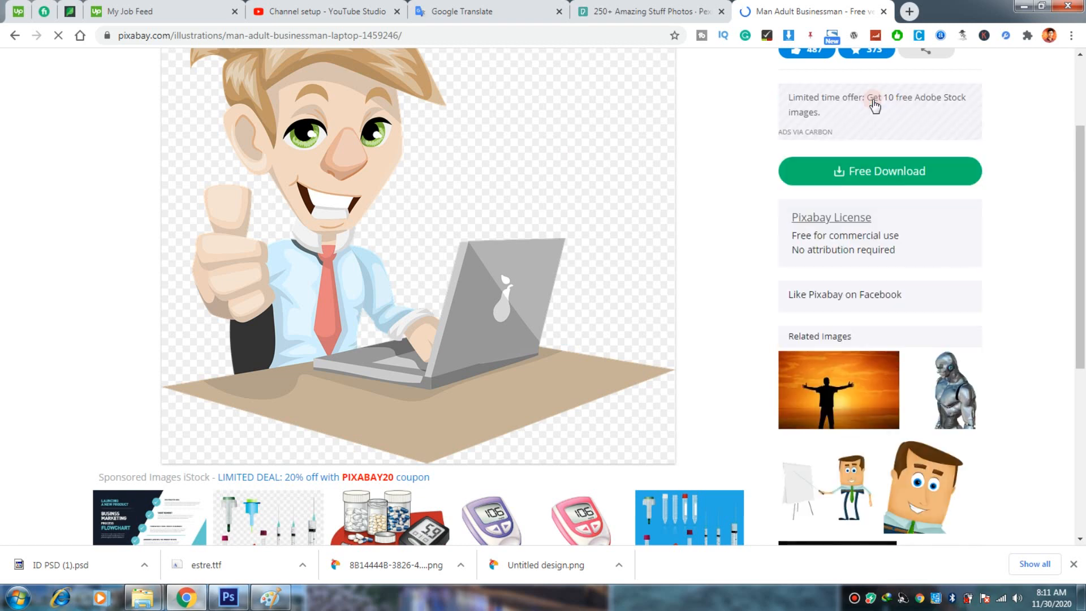
click(944, 11)
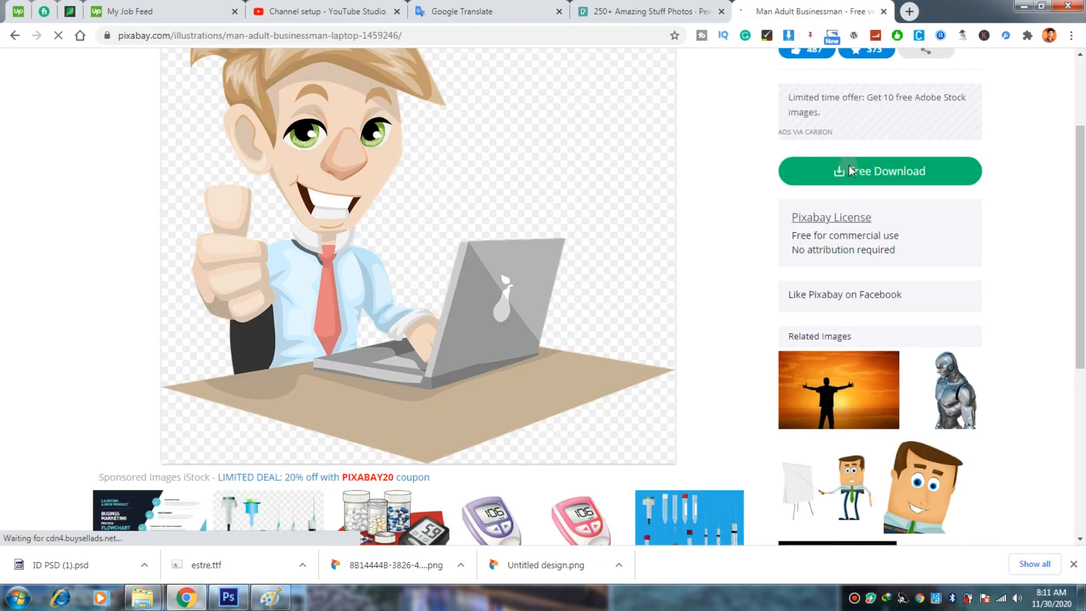
click(852, 198)
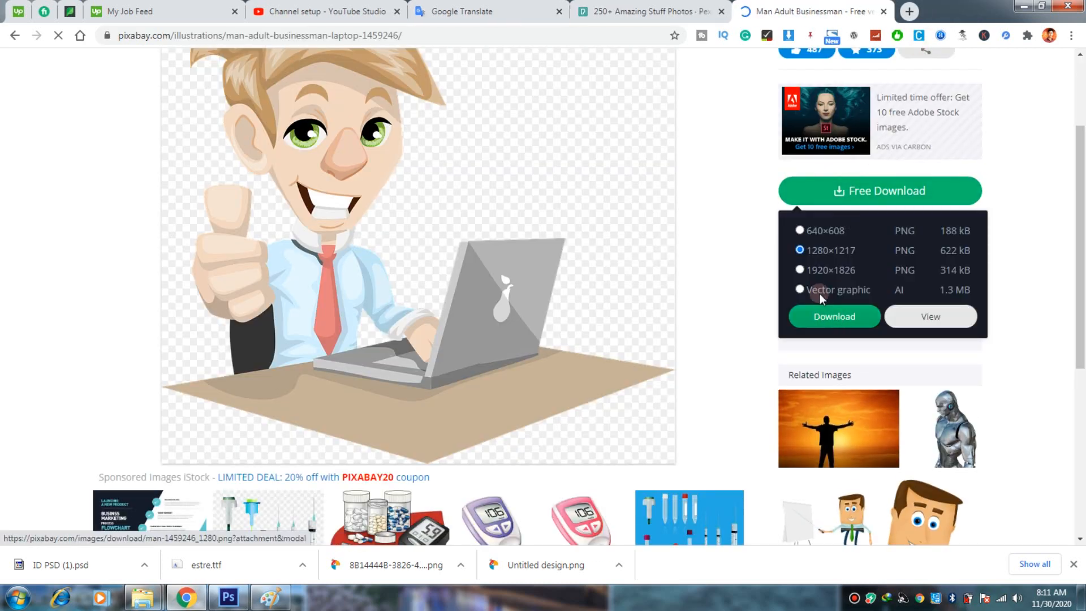
click(764, 235)
click(820, 198)
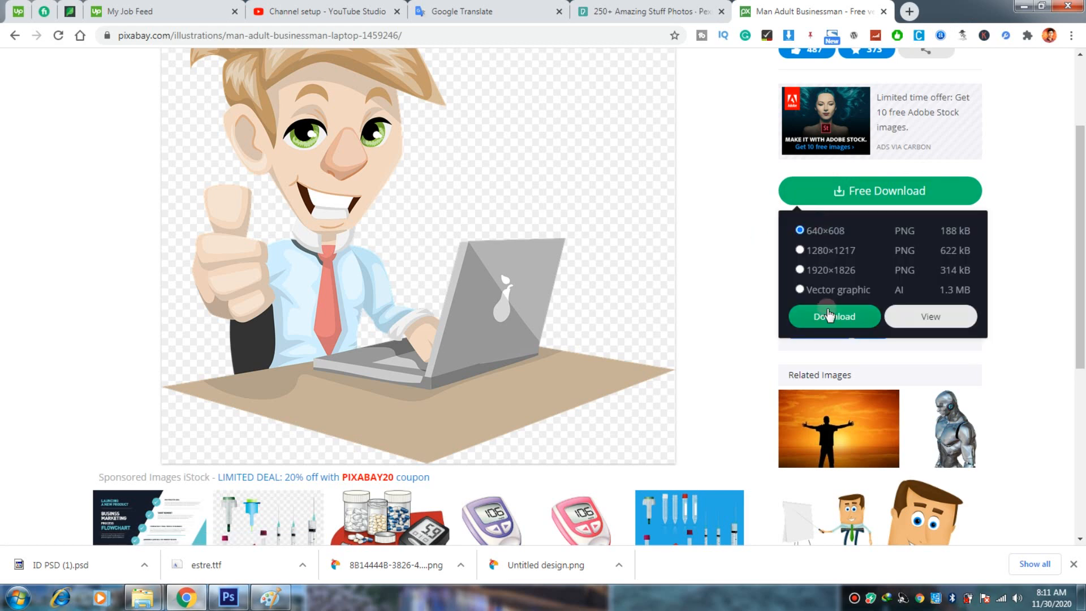
click(830, 314)
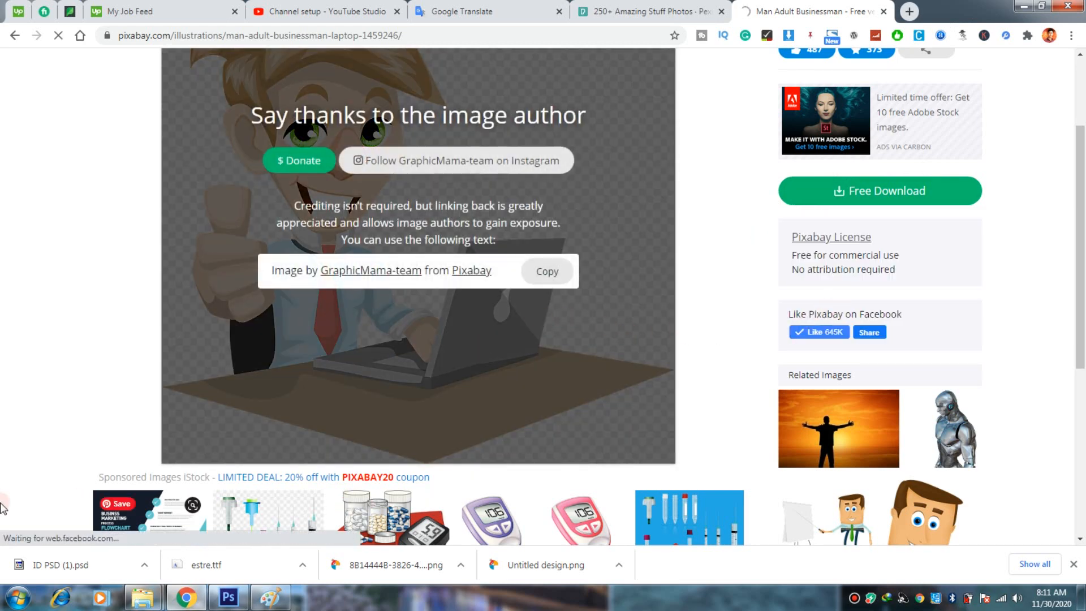
Step: Switch to Photoshop, open man-1459246_640 from the Downloads folder and place the illustration on the Untitled-1 canvas
click(229, 598)
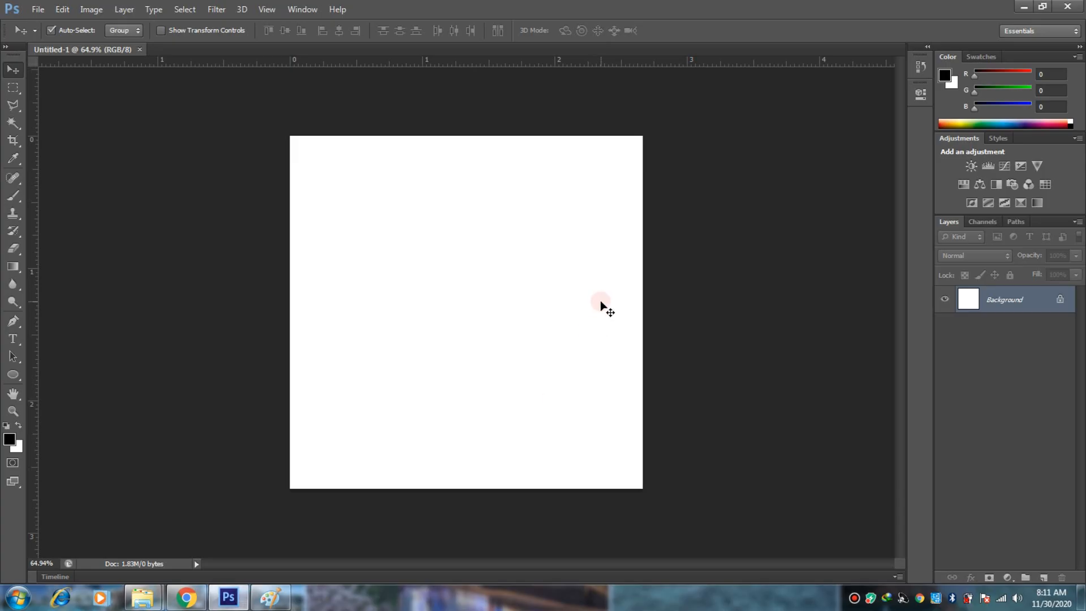
key(ctrl+o)
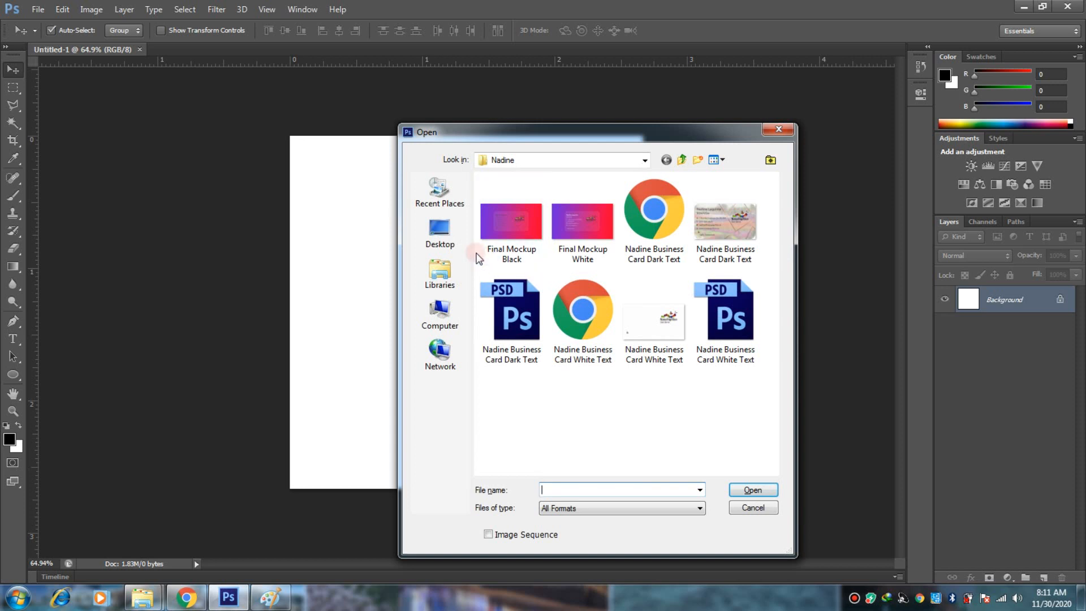
click(446, 249)
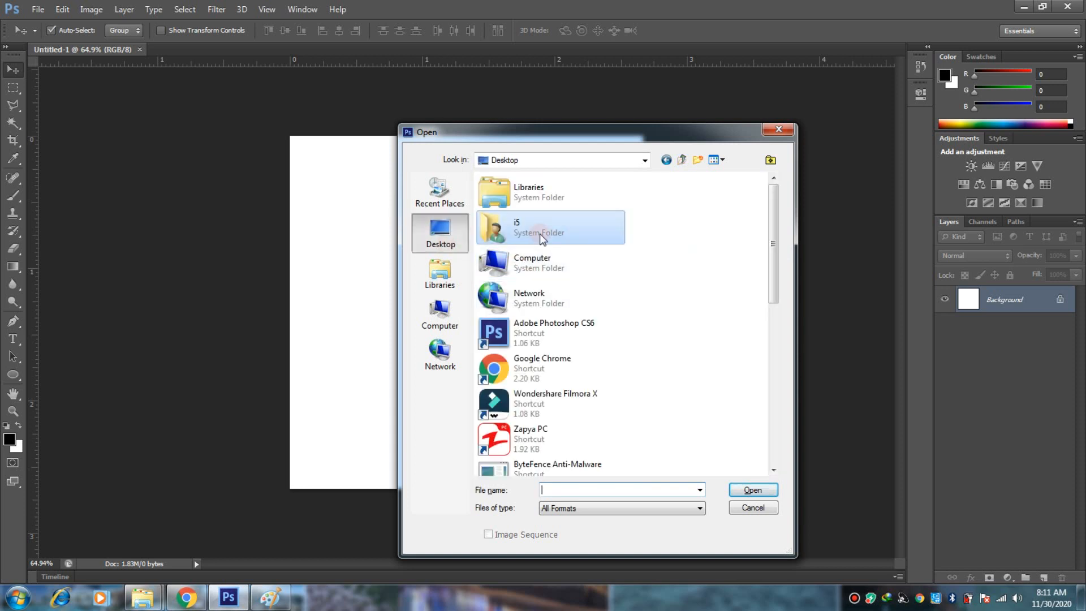
double_click(565, 227)
double_click(651, 201)
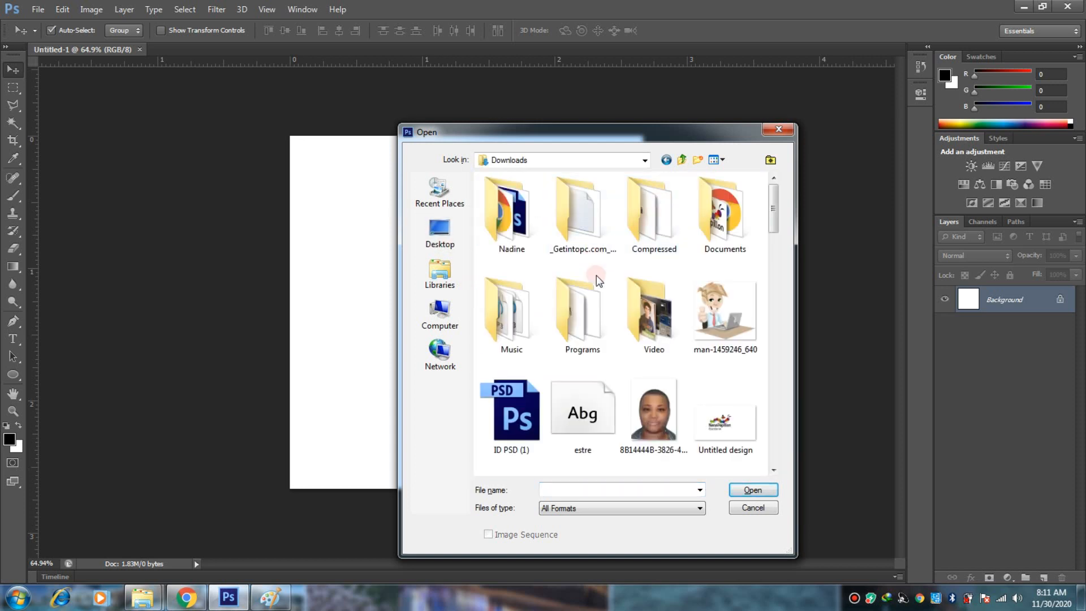
click(729, 306)
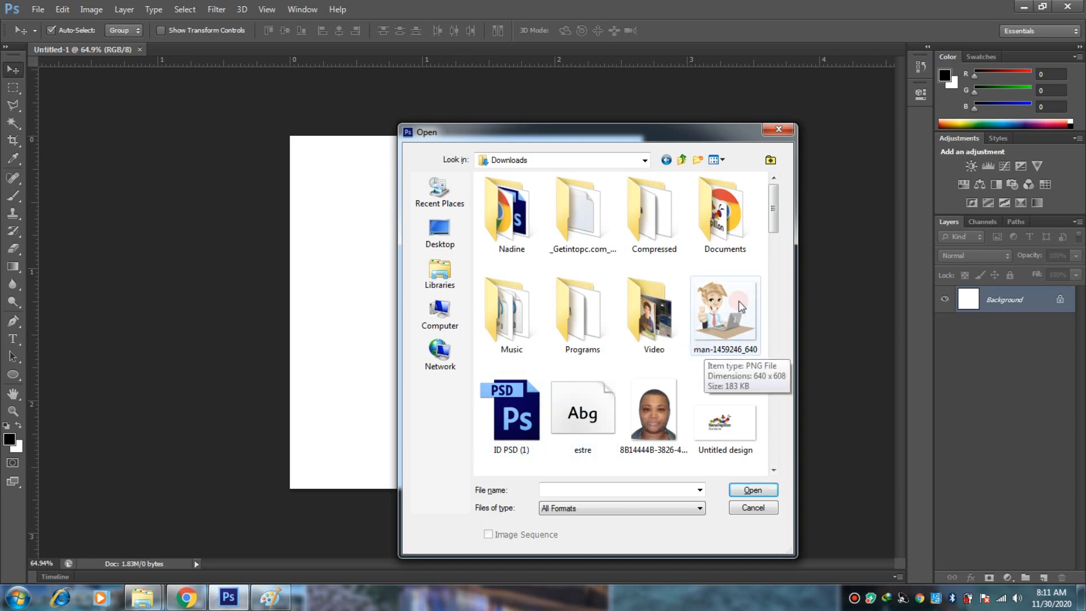
double_click(733, 315)
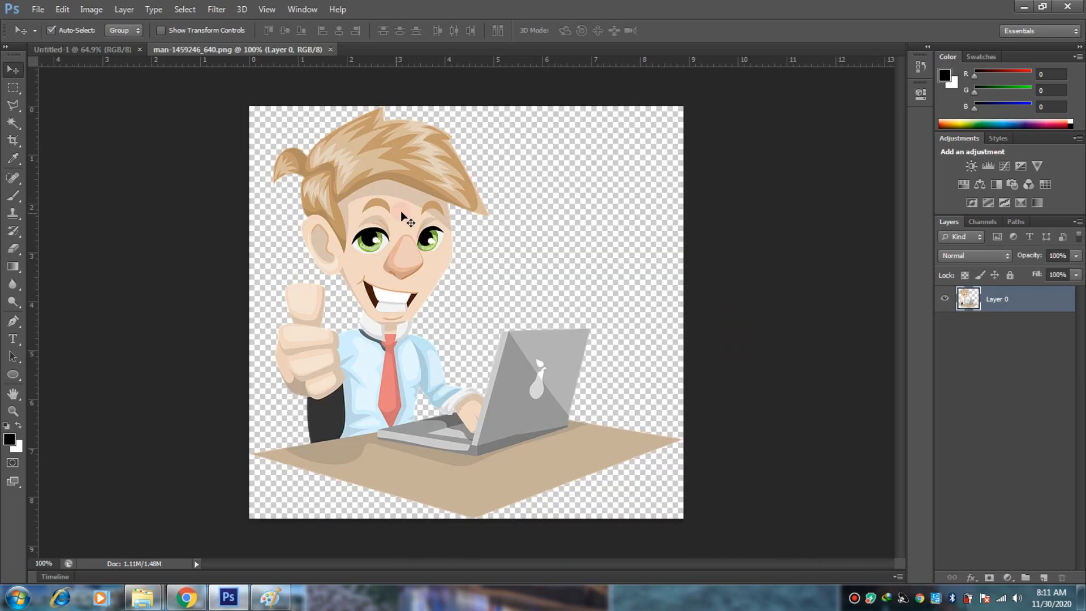
drag(393, 201, 424, 270)
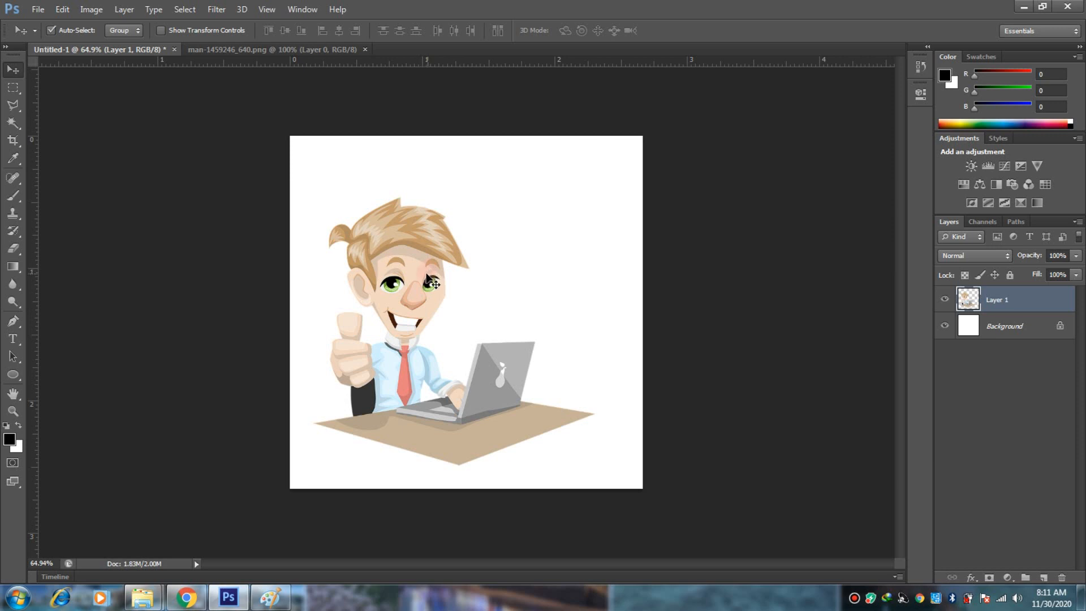
Step: Add a two-line text reading HABIB and STUFF in the blank area beside the man's hair
key(t)
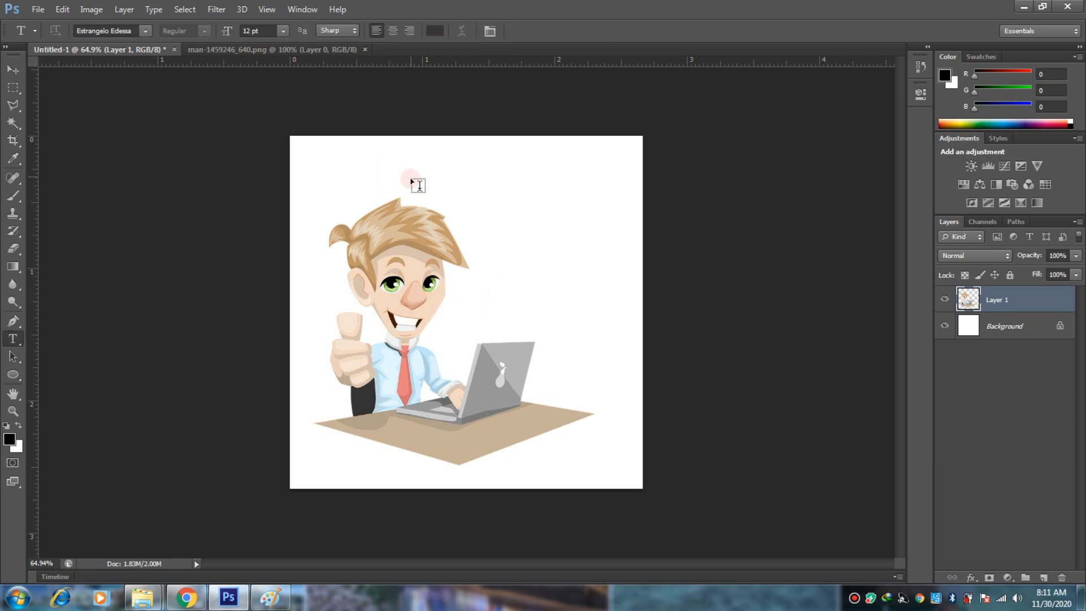
click(478, 203)
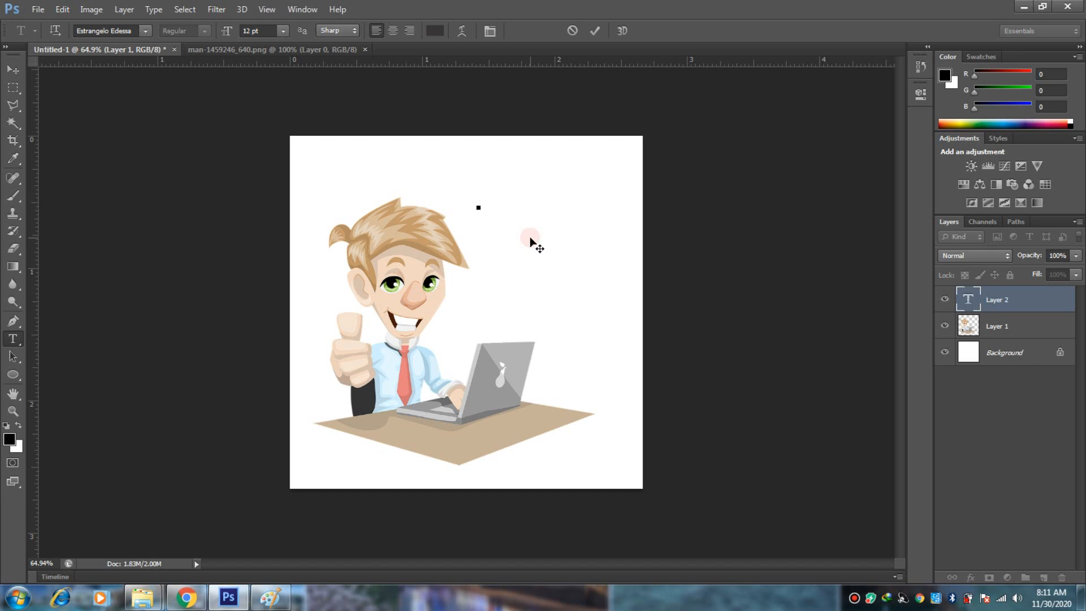
text(Habib)
key(ctrl+a)
key(Right)
key(ctrl+z)
key(BackSpace)
key(BackSpace)
text(B)
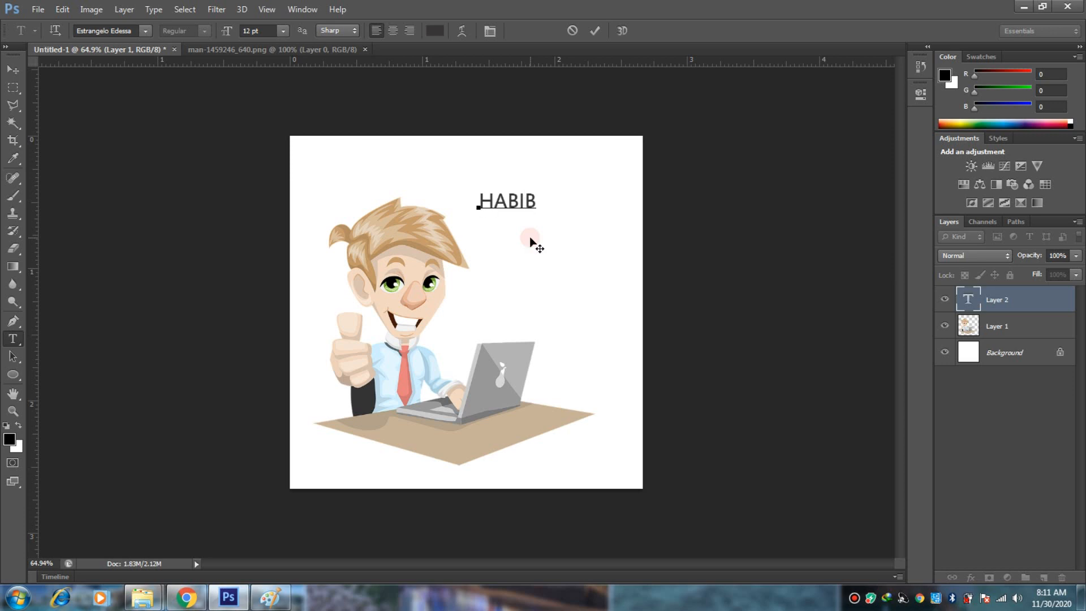
key(Return)
text(S)
text(TUG)
key(ctrl+a)
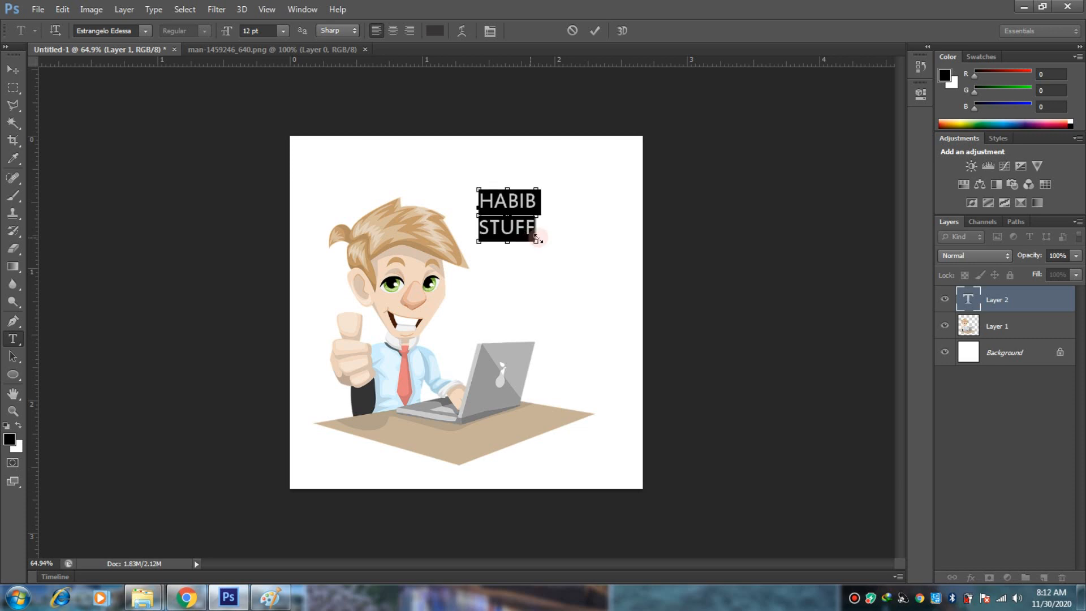
Step: Enlarge both text lines to about 24 pt and move the text into the blank area above the laptop
drag(542, 240, 606, 283)
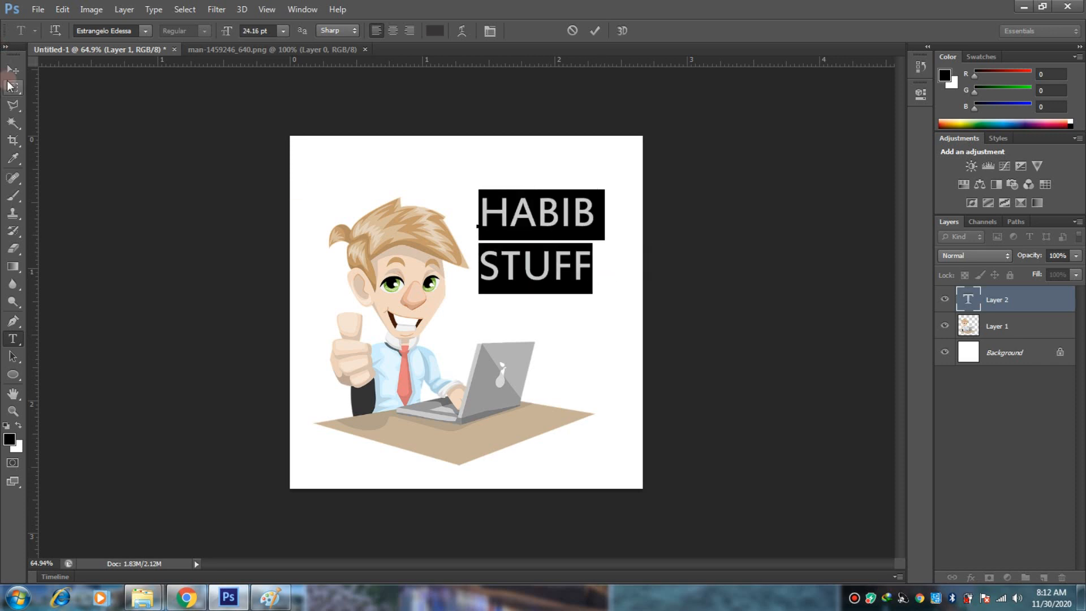
click(10, 73)
drag(557, 222, 573, 259)
Step: Reduce only the word STUFF to a font size of 18 pt
key(z)
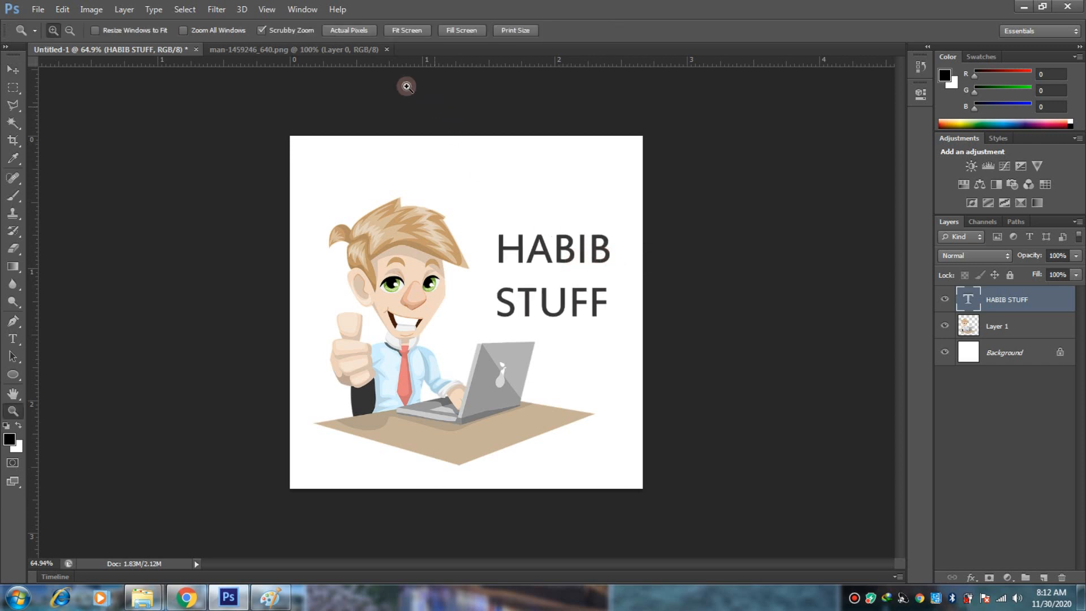
click(370, 32)
scroll(566, 257, down, 3)
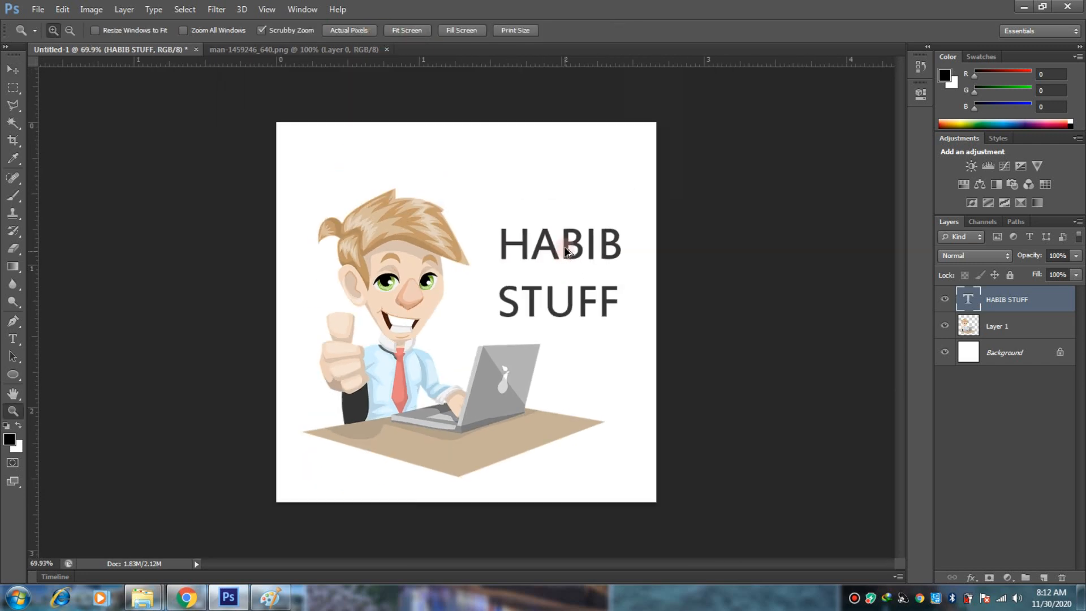
scroll(586, 306, down, 2)
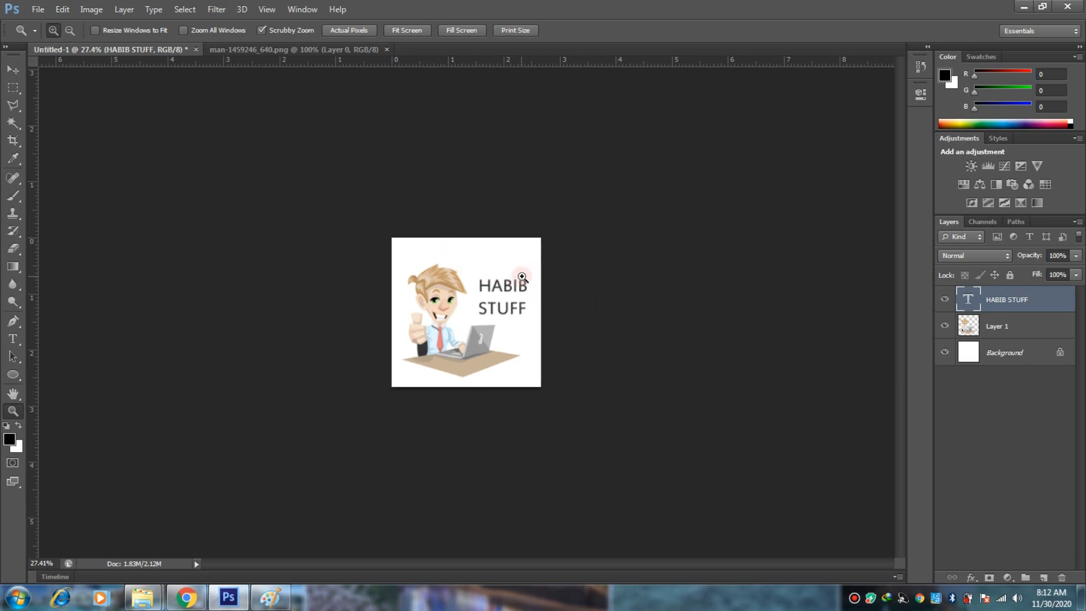
click(500, 279)
key(t)
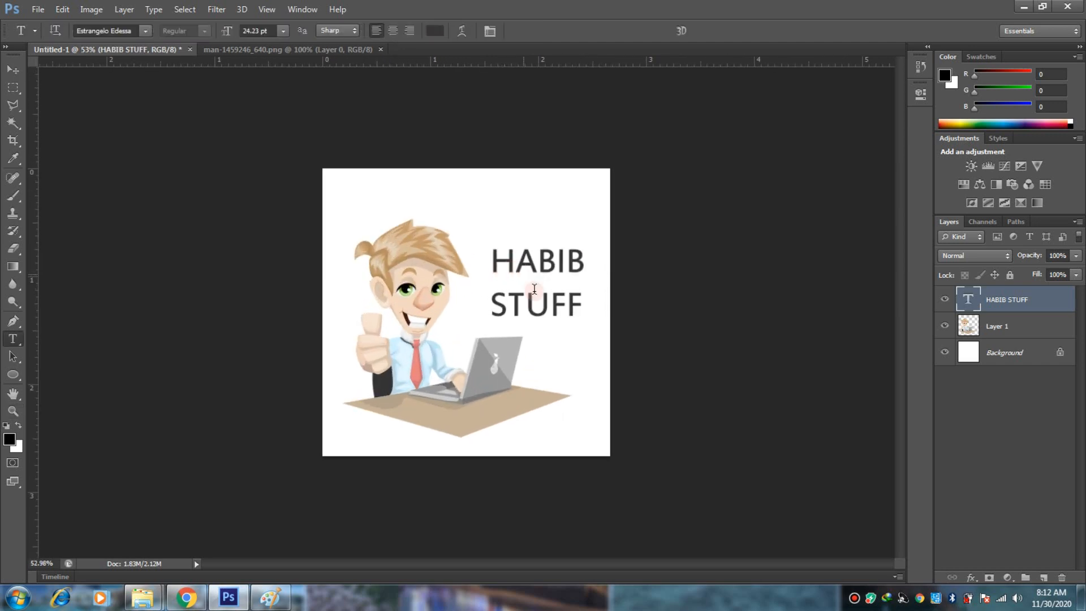
drag(489, 306, 587, 303)
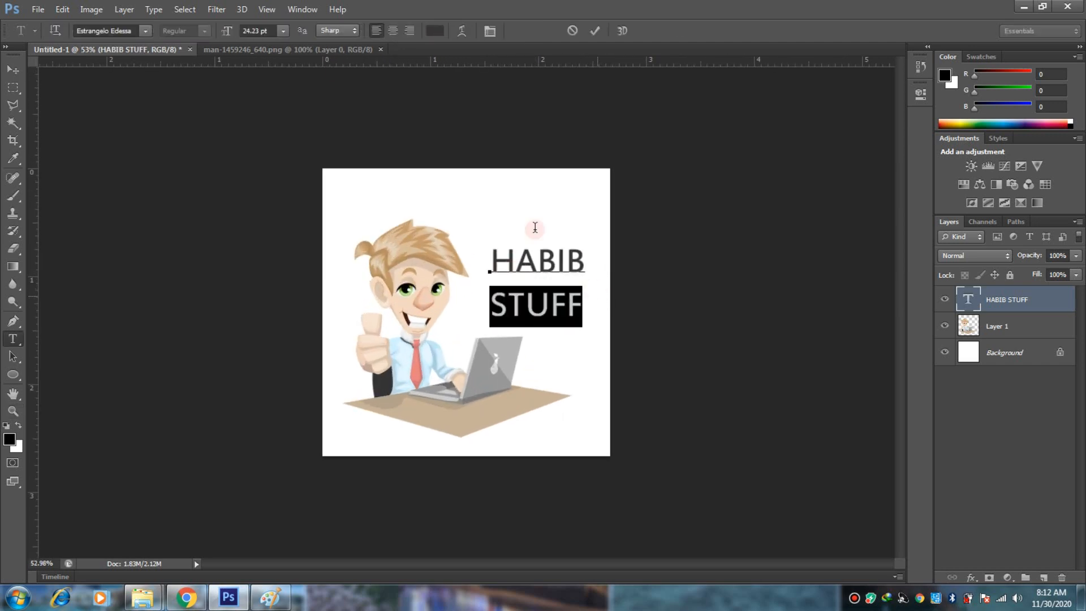
click(283, 30)
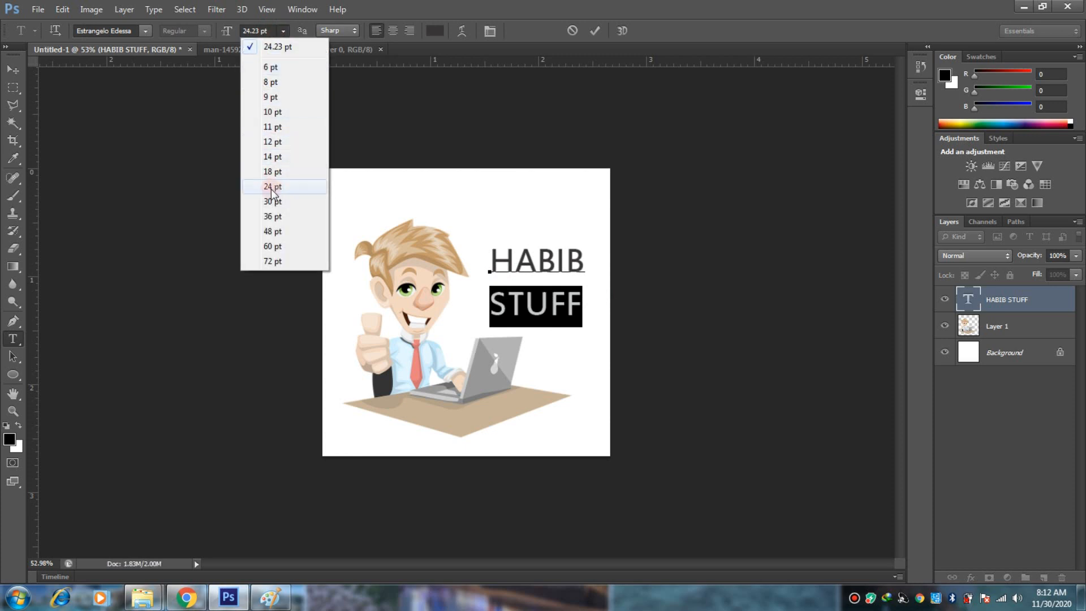
click(272, 172)
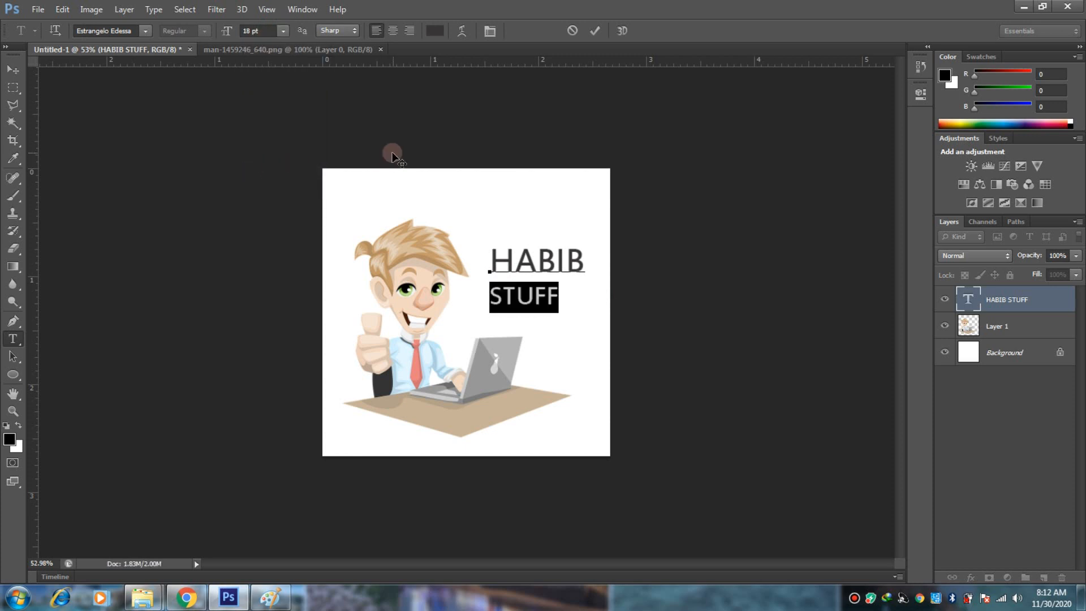
Step: Center-align the HABIB and STUFF lines relative to each other
key(ctrl+a)
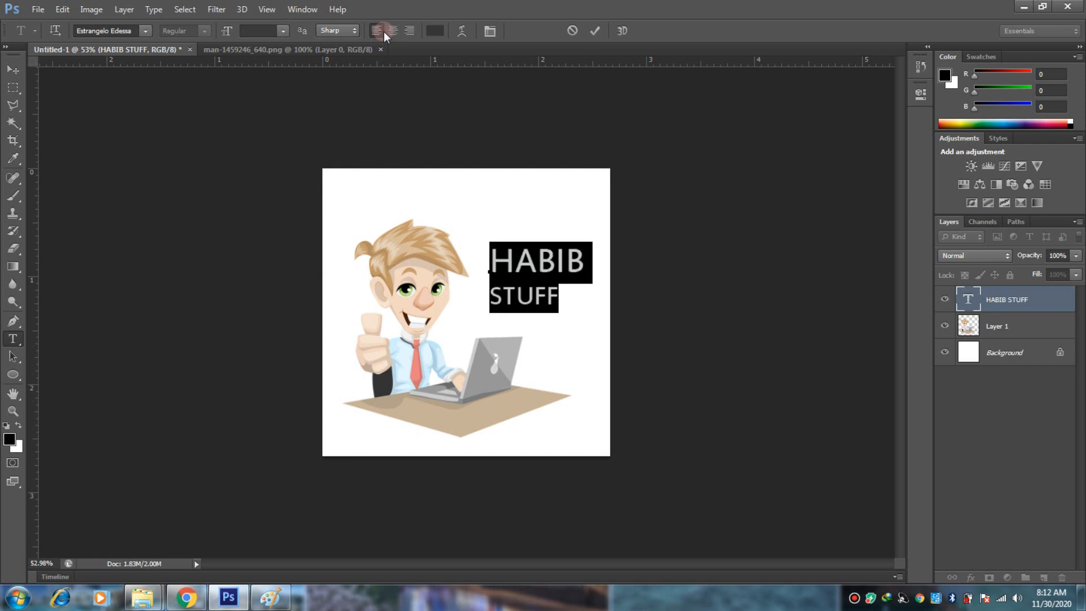
click(396, 30)
click(16, 67)
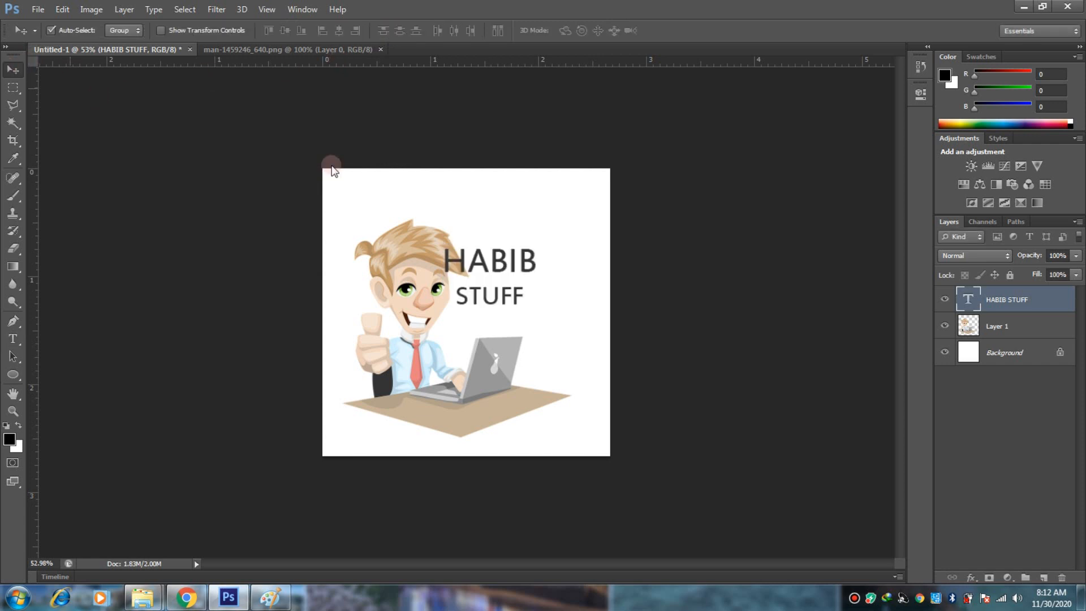
Step: Position the text beside the man's face, tucked behind the laptop screen, with its layer moved below Layer 1
drag(497, 259, 512, 296)
key(ctrl+bracketleft)
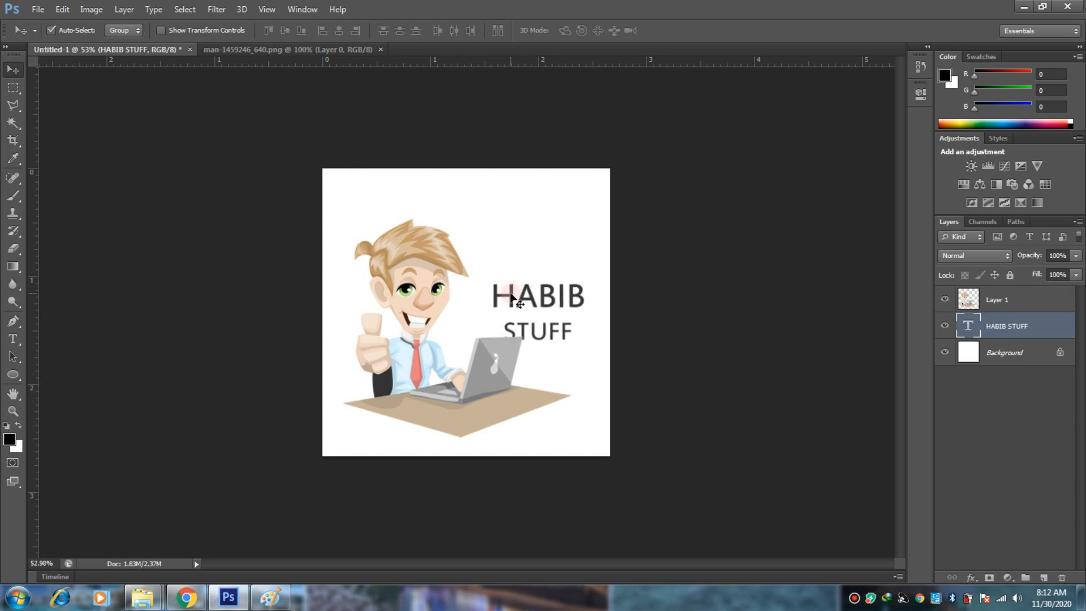
key(Right)
key(Right)
key(Down)
key(Down)
key(Down)
key(Down)
key(Down)
key(Down)
key(Down)
key(Down)
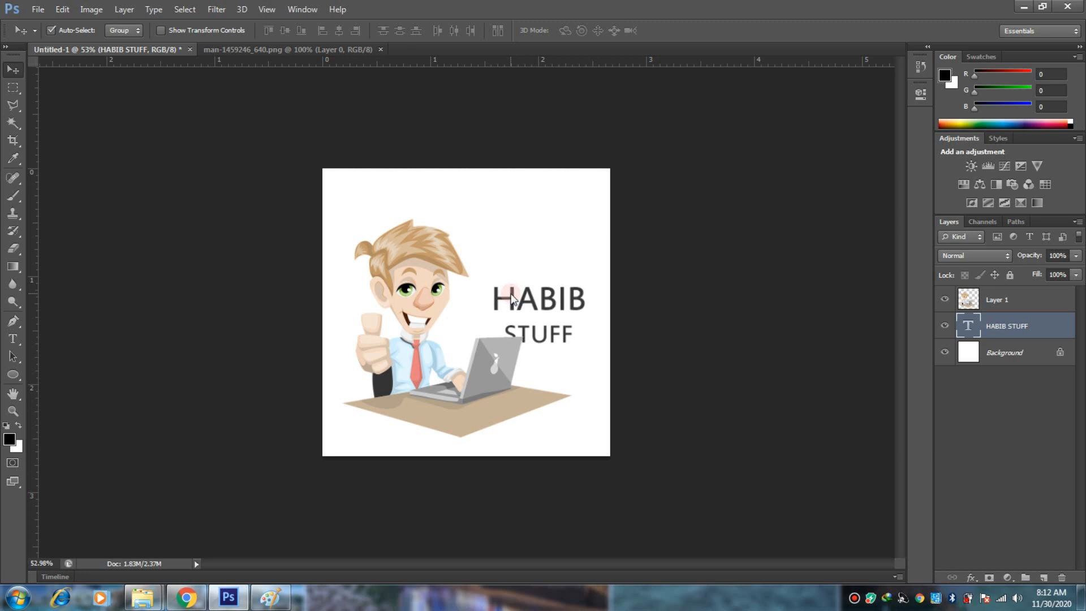
key(Right)
key(Right)
key(Right)
key(Right)
key(Right)
key(Right)
key(Right)
key(Right)
key(Right)
key(Right)
key(Up)
key(Up)
key(Up)
key(Up)
key(Up)
key(Up)
key(Up)
key(Up)
key(Up)
key(Up)
key(Up)
key(Up)
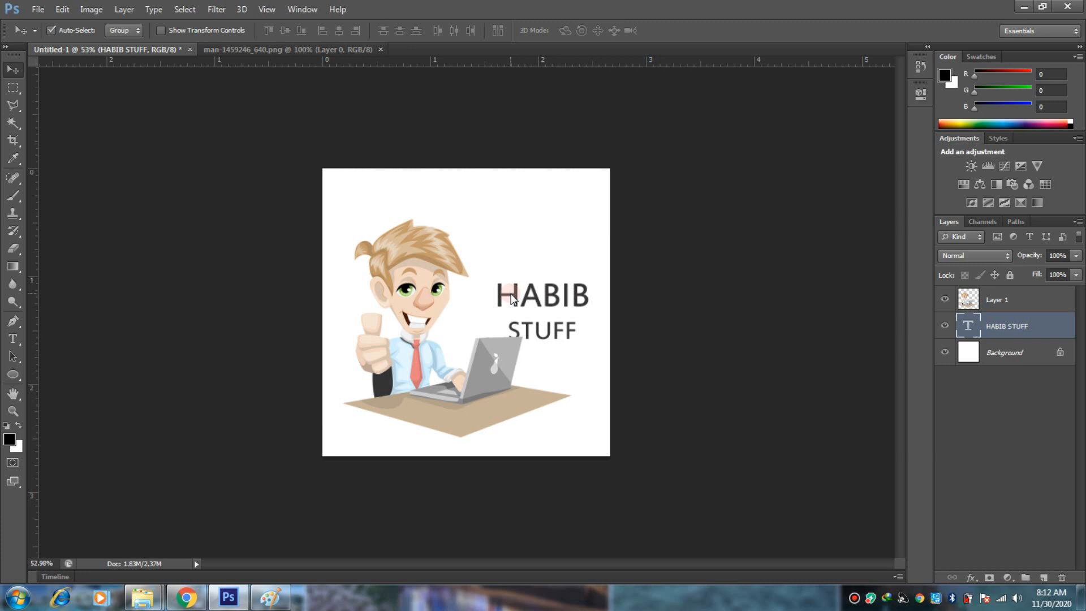
key(Right)
key(Right)
key(Right)
key(Right)
key(Right)
key(Right)
key(Right)
key(Right)
key(Right)
key(Right)
key(Right)
key(Right)
key(Right)
key(Right)
key(Right)
key(Right)
key(Right)
key(Right)
key(Right)
key(Right)
key(Down)
key(Down)
key(Down)
key(Down)
key(Down)
key(Down)
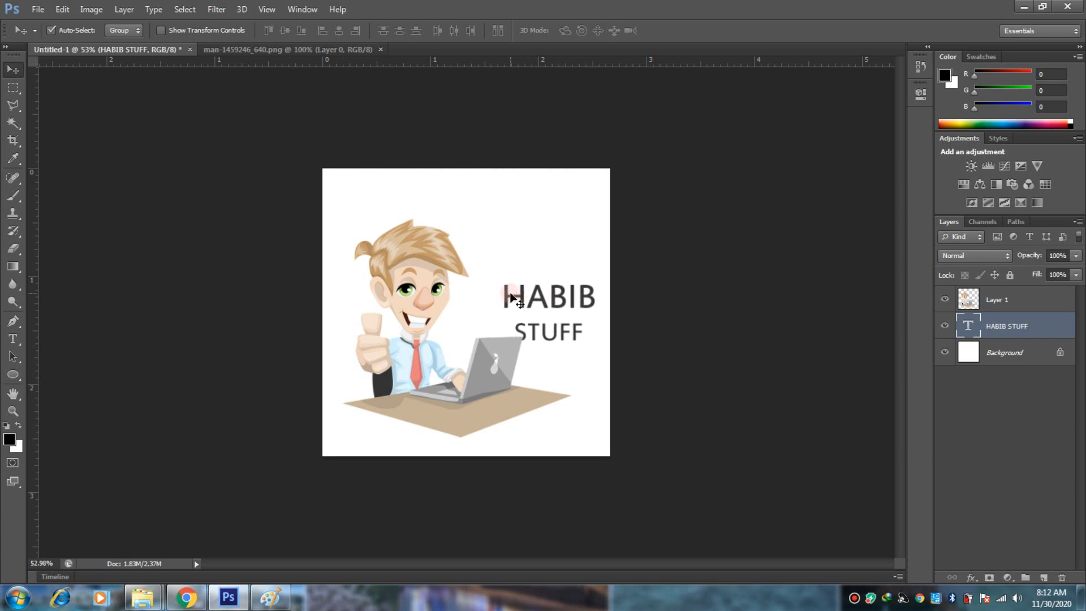
key(Up)
key(Up)
key(Up)
key(Up)
key(Up)
key(Left)
key(Left)
key(Left)
key(Left)
key(Left)
key(Left)
key(Left)
key(Left)
key(Left)
key(Left)
key(Left)
key(Left)
key(Left)
key(Left)
key(Left)
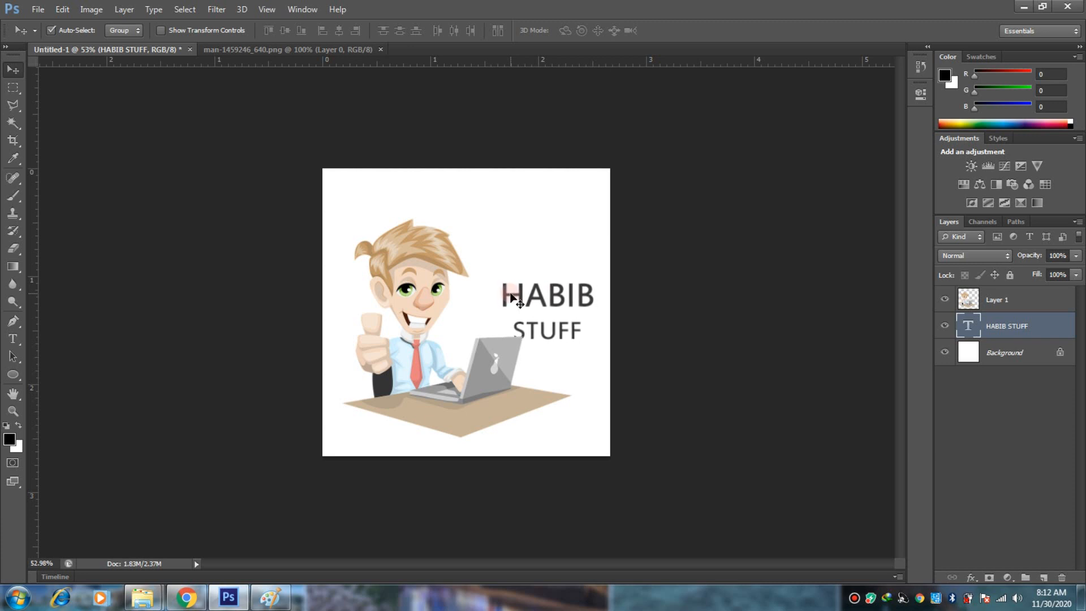
Step: Scale the HABIB STUFF text to about 111% and lower its layer opacity to 51%
key(ctrl+t)
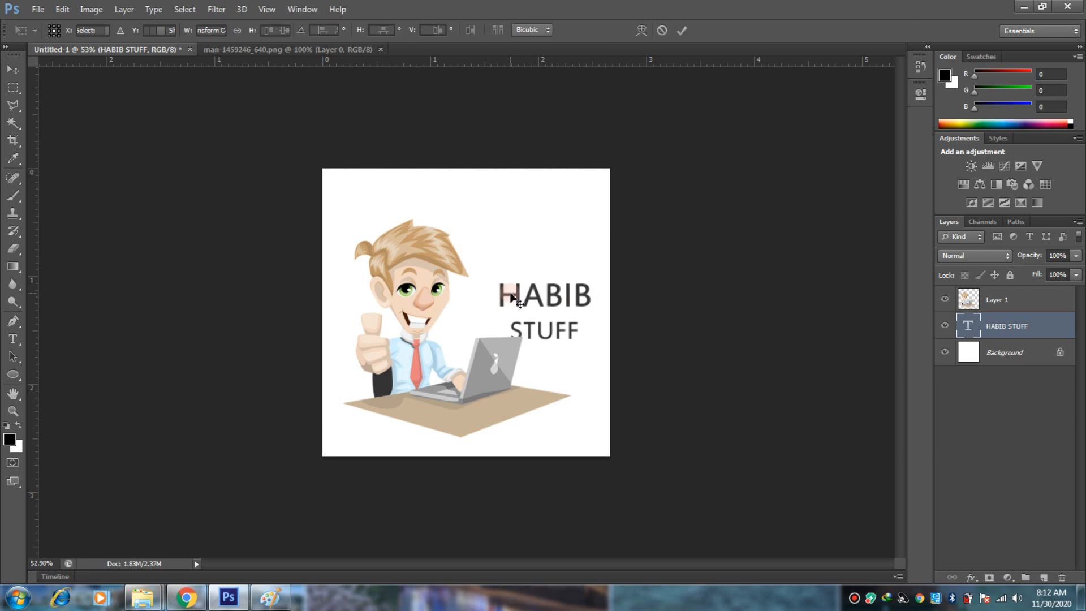
drag(487, 267, 479, 265)
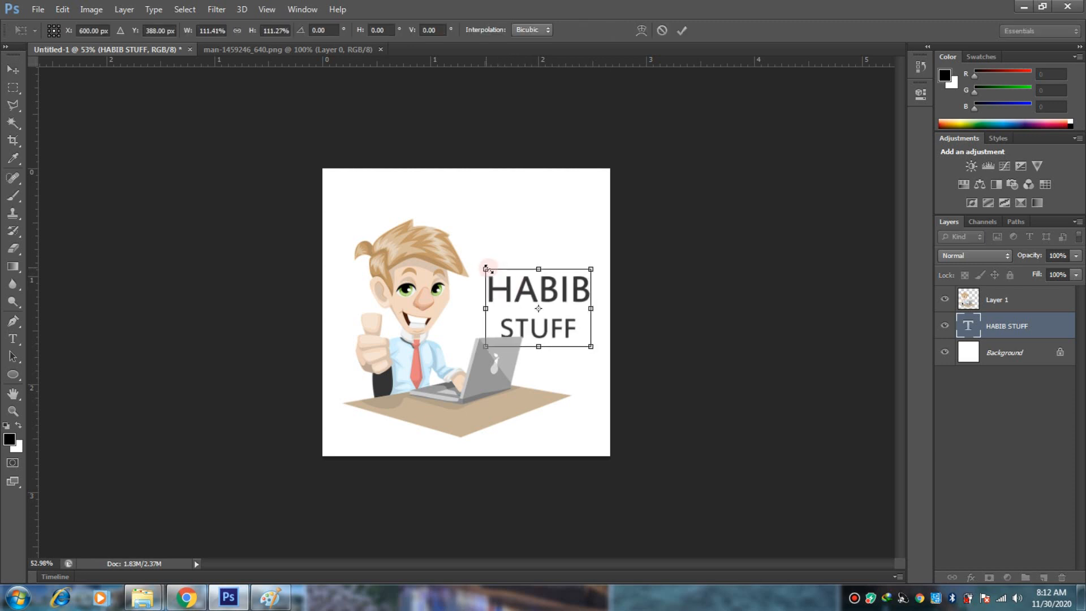
key(Return)
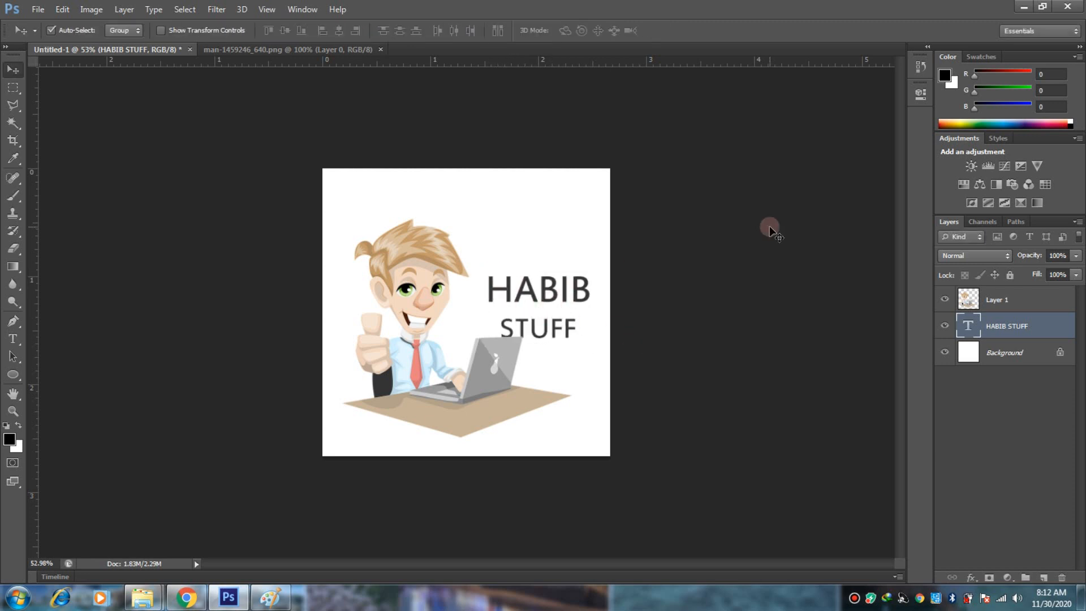
drag(1053, 270, 1043, 271)
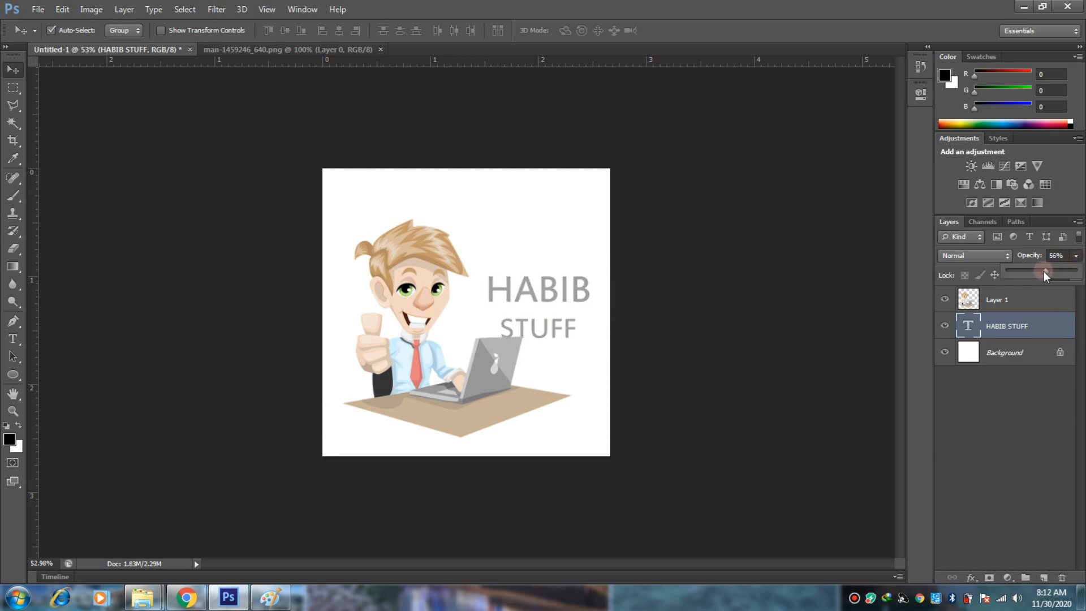
Step: Save the design as a JPEG named Habib Stuff in the Documents library, with Maximum quality 12 and Baseline ("Standard") format
key(shift+ctrl+s)
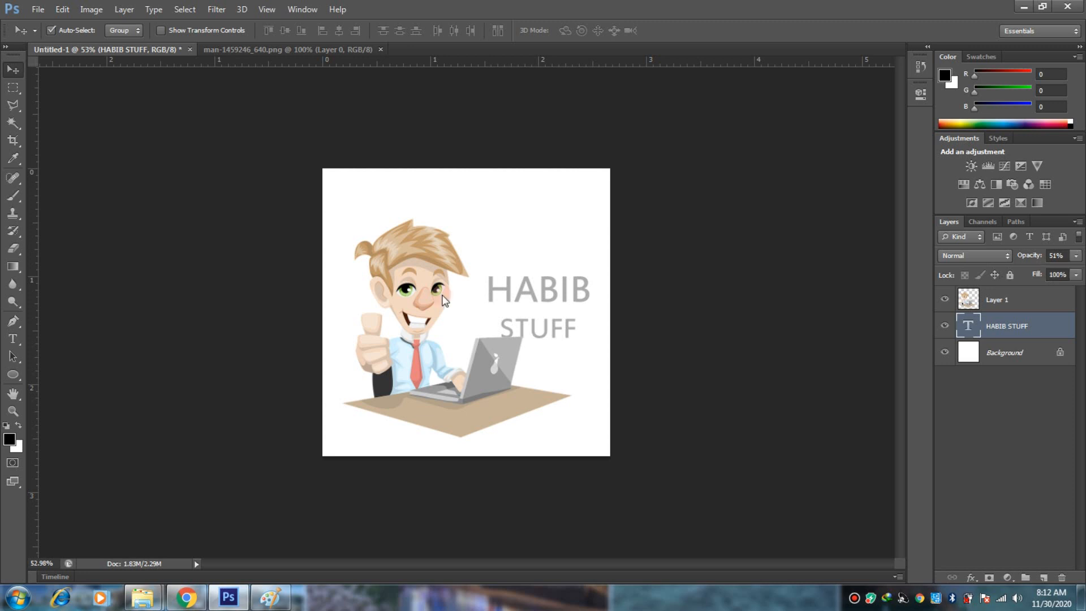
click(625, 392)
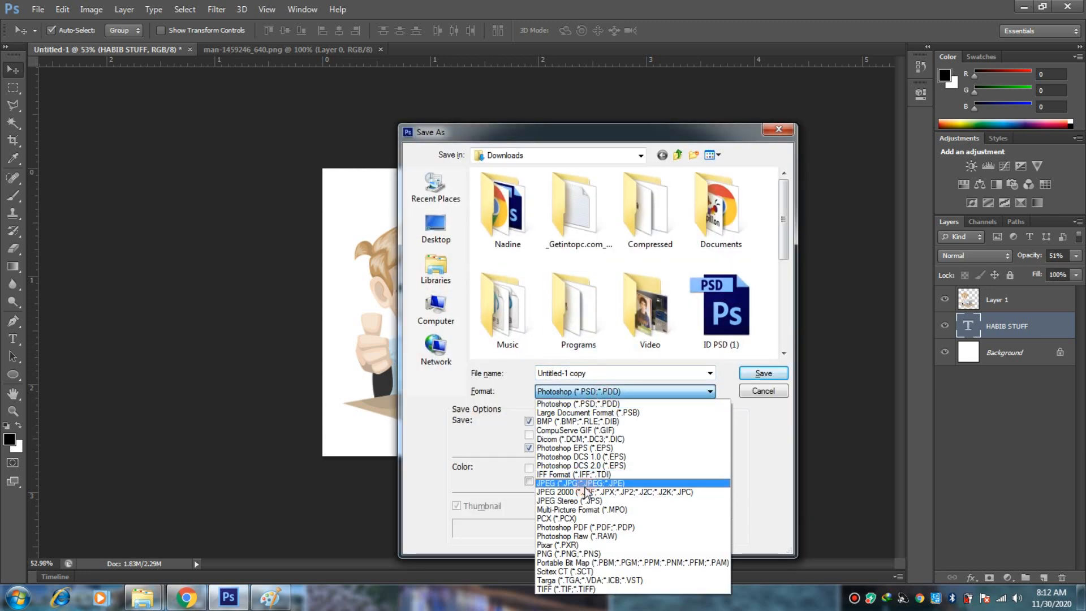
click(588, 484)
click(638, 375)
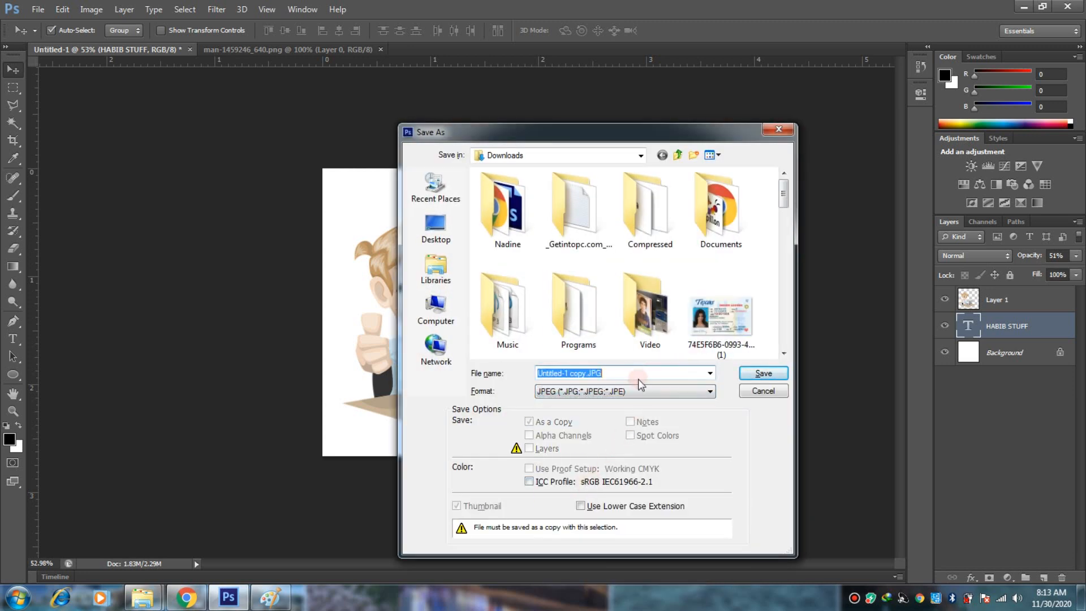
text(Habib Stuff)
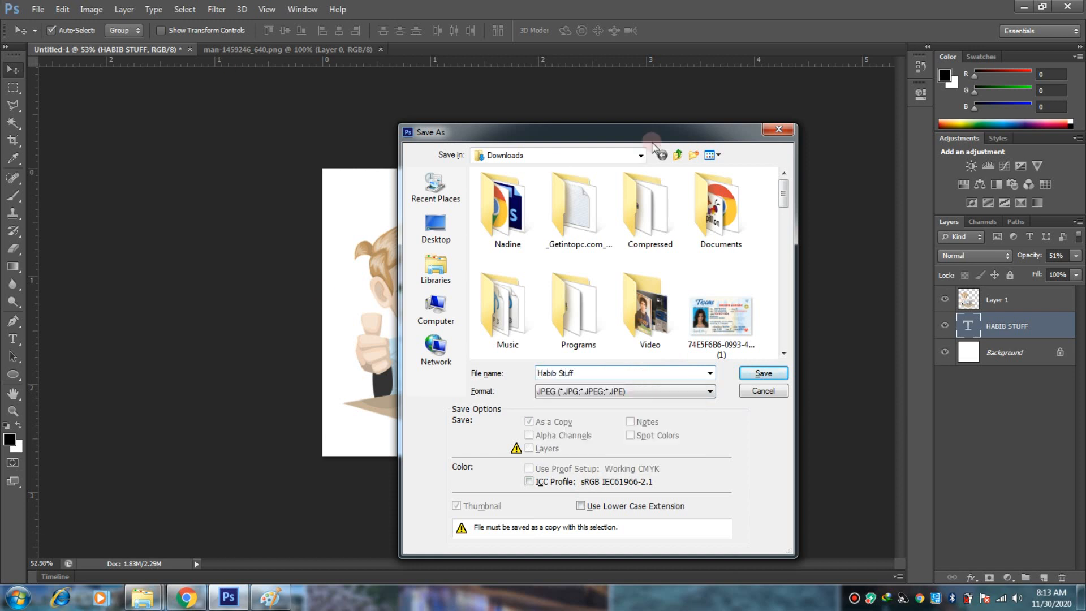
click(436, 268)
double_click(579, 192)
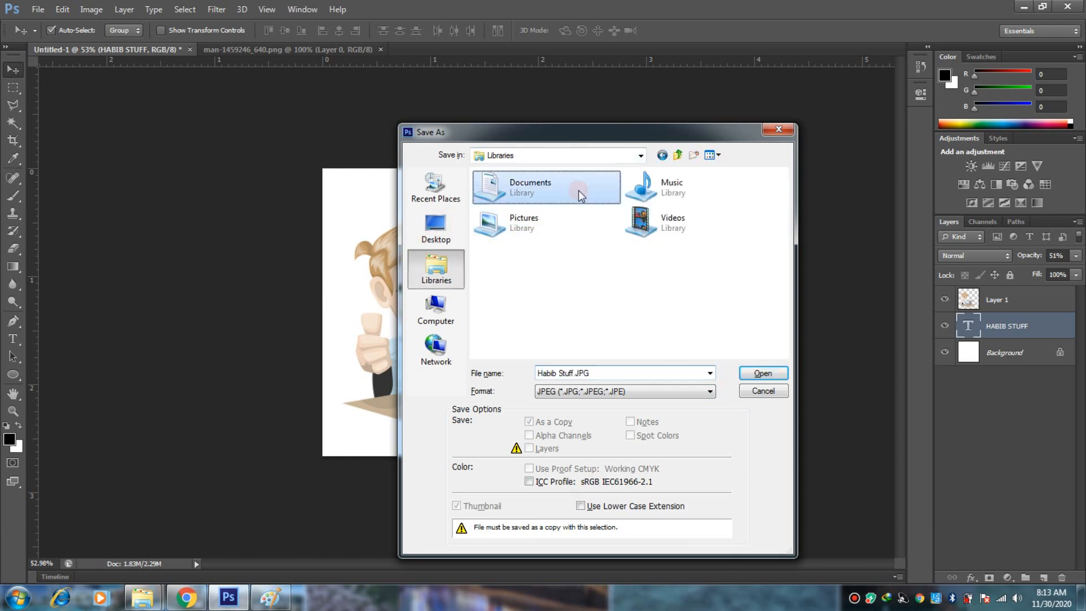
click(763, 373)
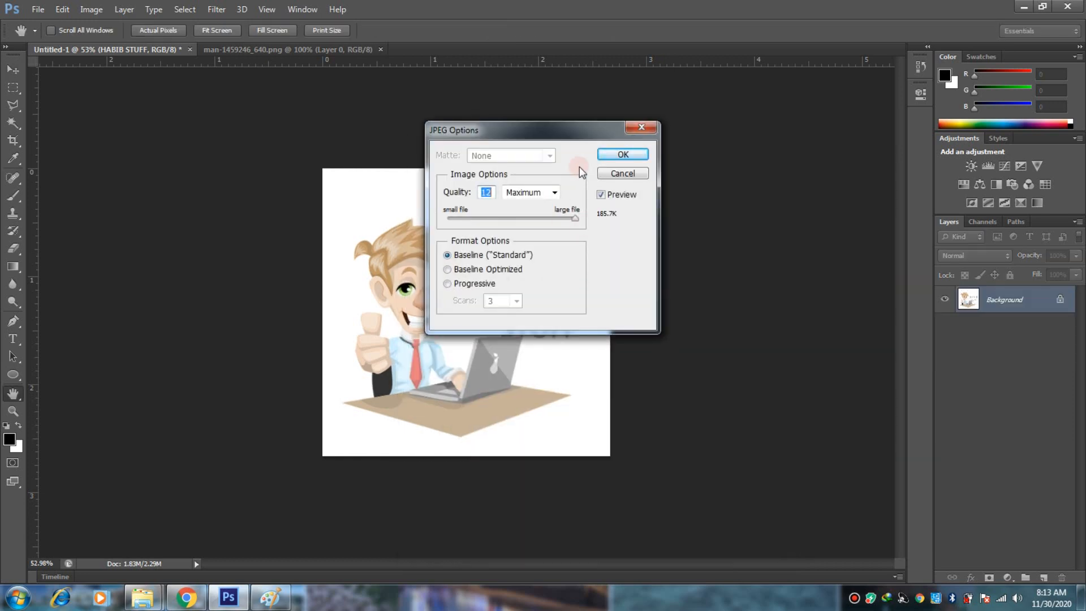
click(634, 152)
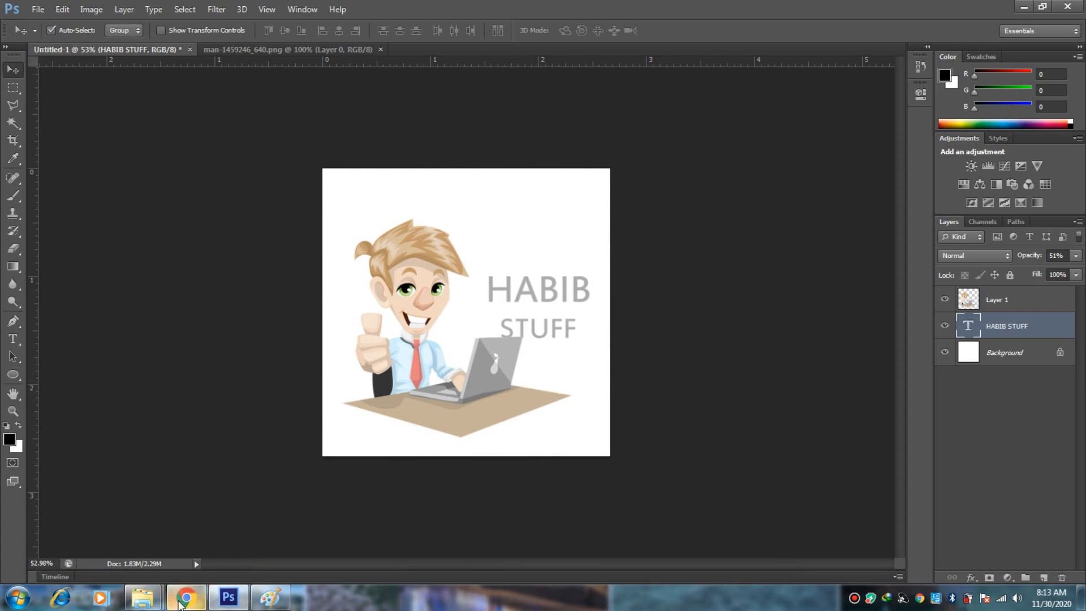
Step: Switch to the YouTube Studio channel setup page in Chrome and upload Habib Stuff from the Documents library as the profile picture
click(186, 598)
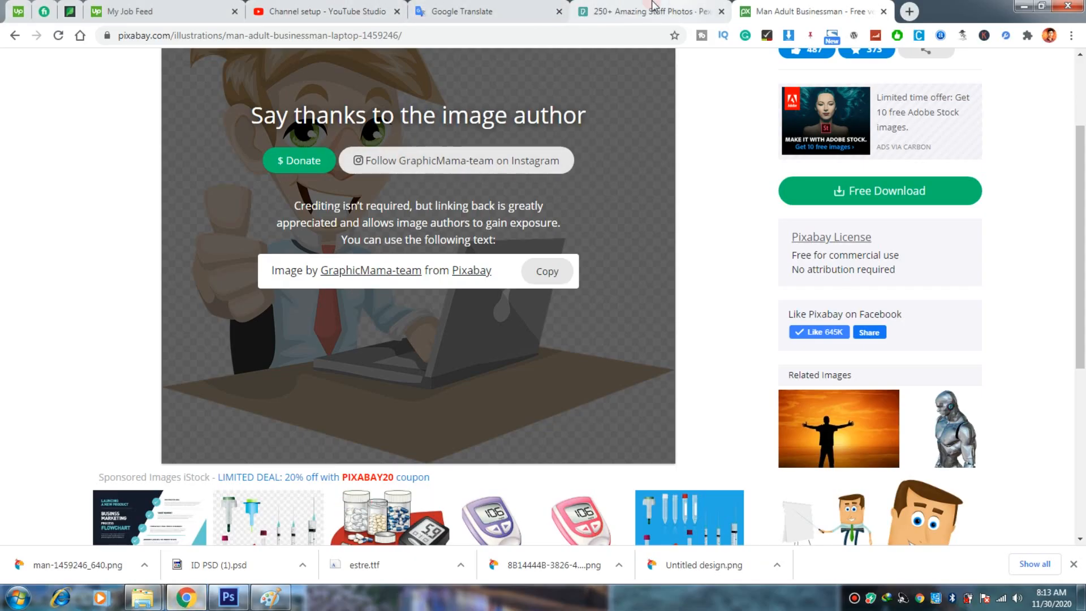
click(383, 7)
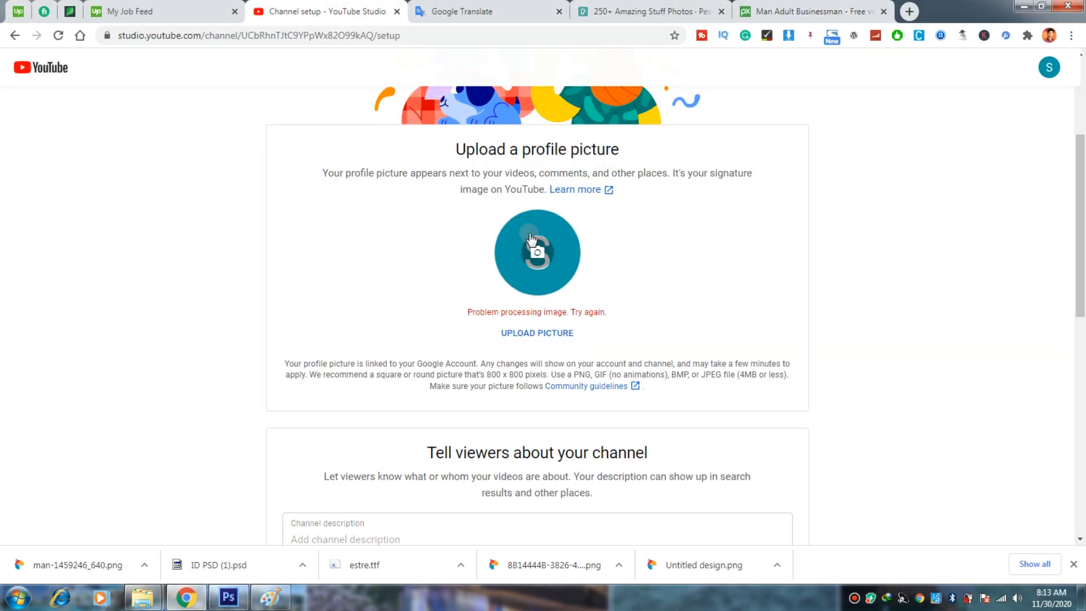
click(538, 254)
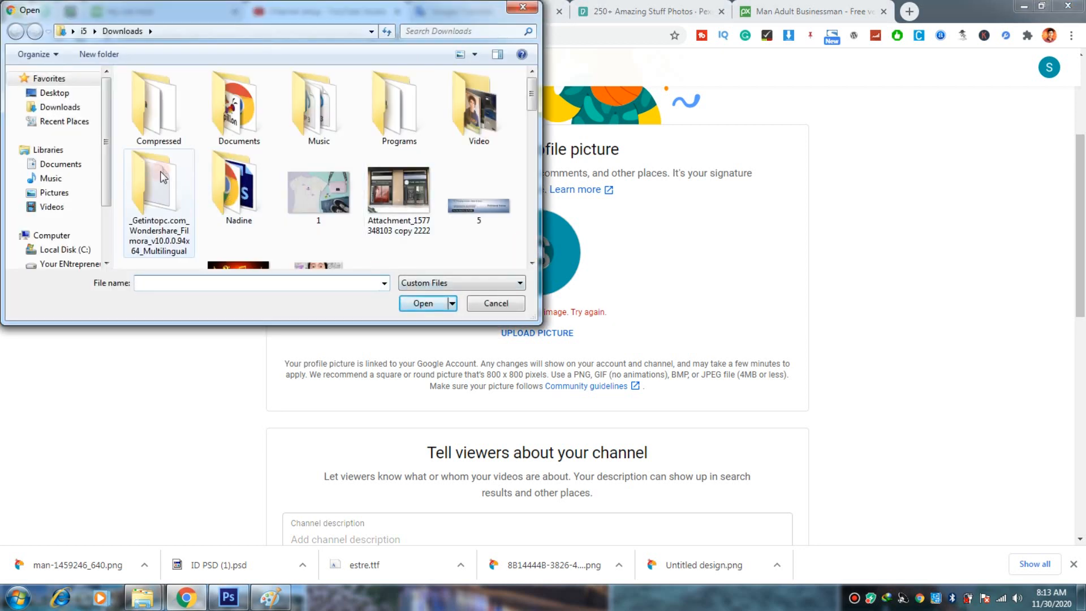
click(57, 164)
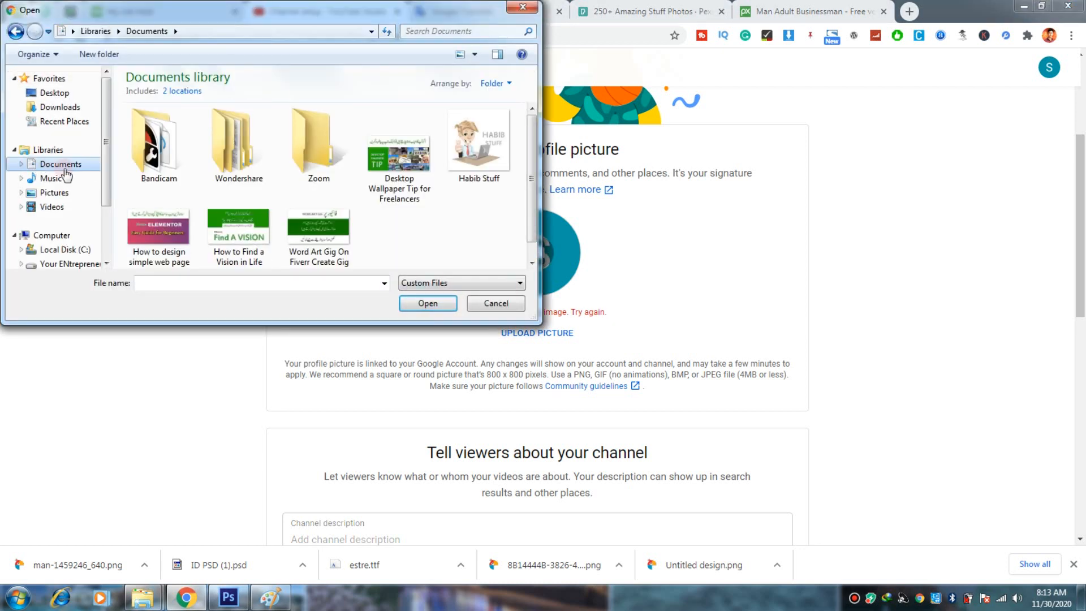
click(495, 149)
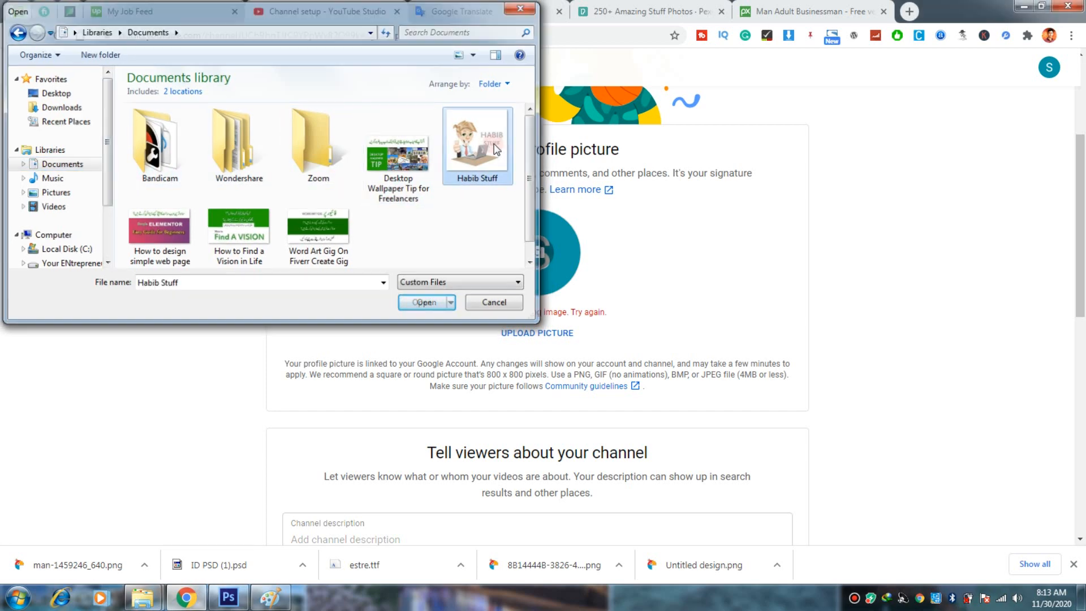
double_click(495, 149)
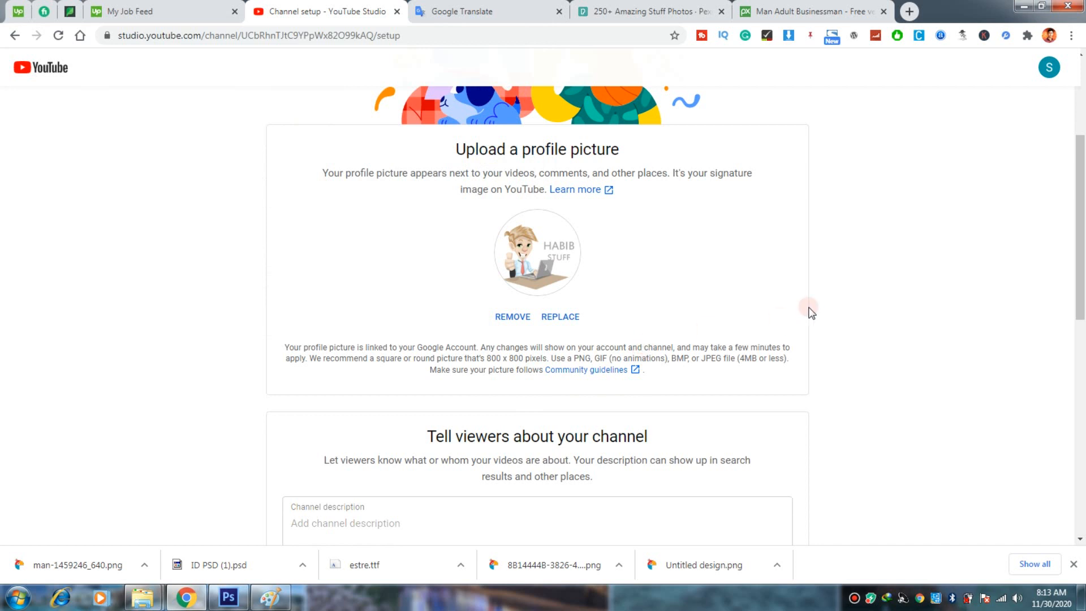
Step: Save the channel setup and continue, leaving the description and site links blank
scroll(789, 316, down, 9)
scroll(786, 317, down, 1)
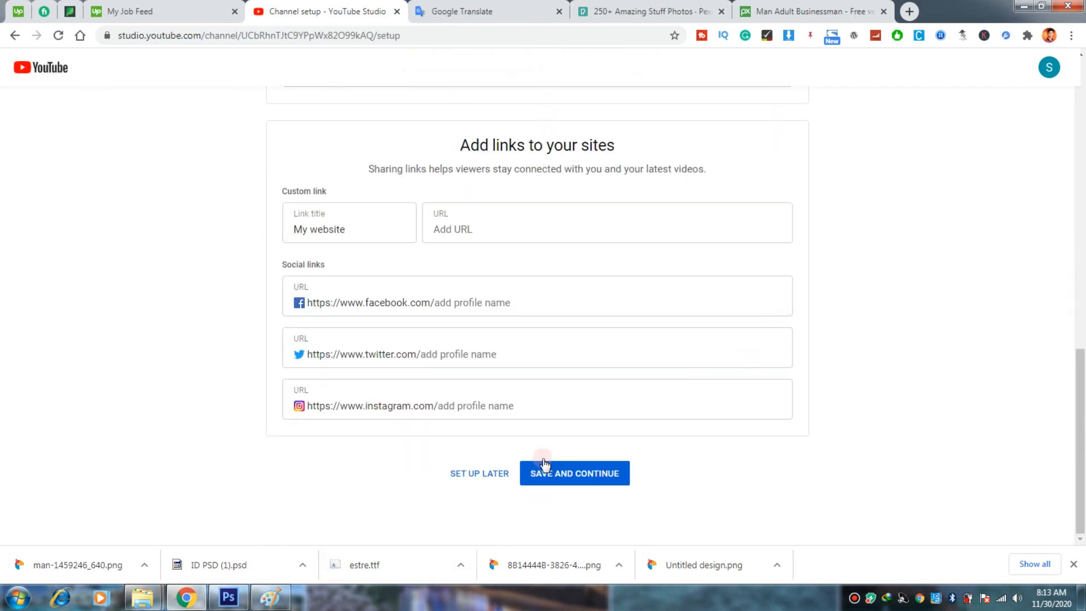
click(588, 476)
scroll(588, 483, up, 8)
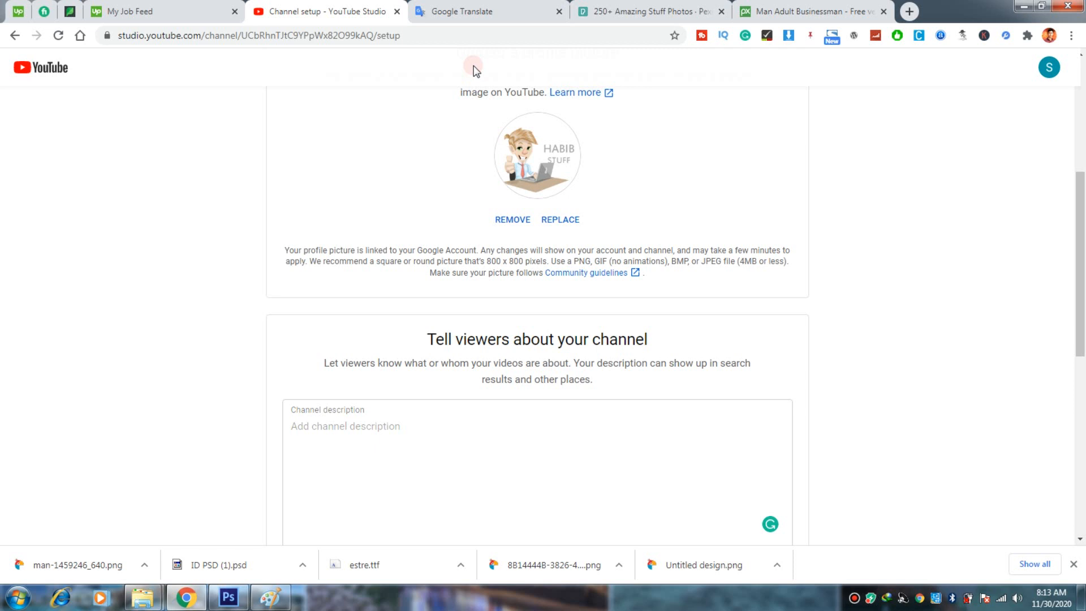
mouse_move(507, 5)
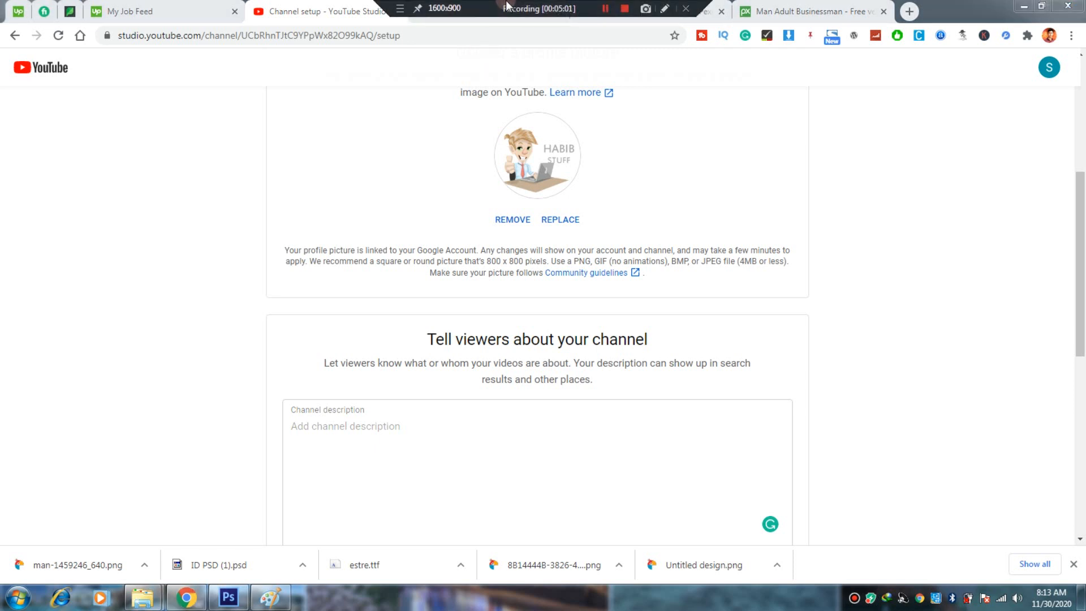